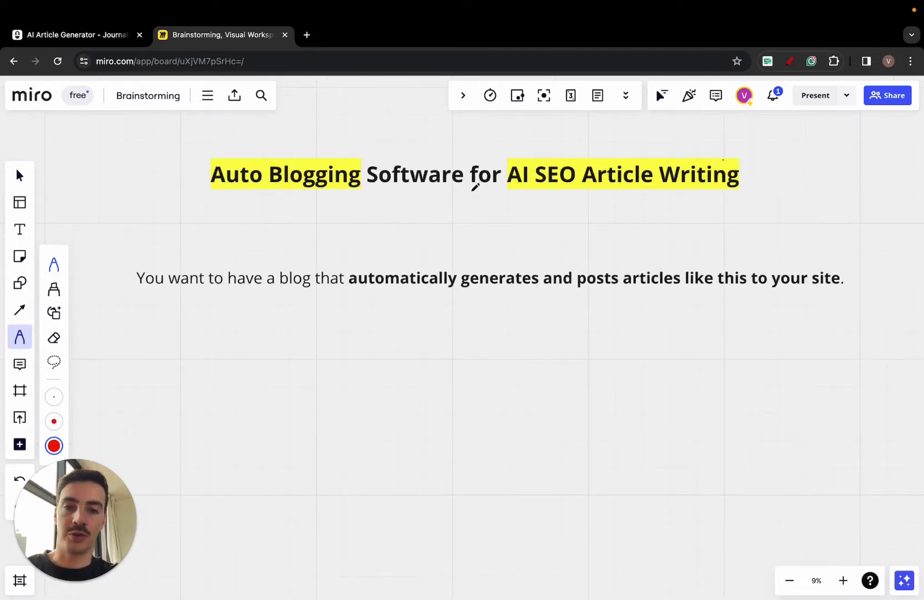
- Draw red underlines under the title 'AI SEO Article Writing' and the words 'automatically generates' and 'this'
{"action": "left_click_drag", "start_coordinate": [535, 191], "coordinate": [688, 190]}
{"action": "scroll", "coordinate": [682, 192], "scroll_direction": "down", "scroll_amount": 2}
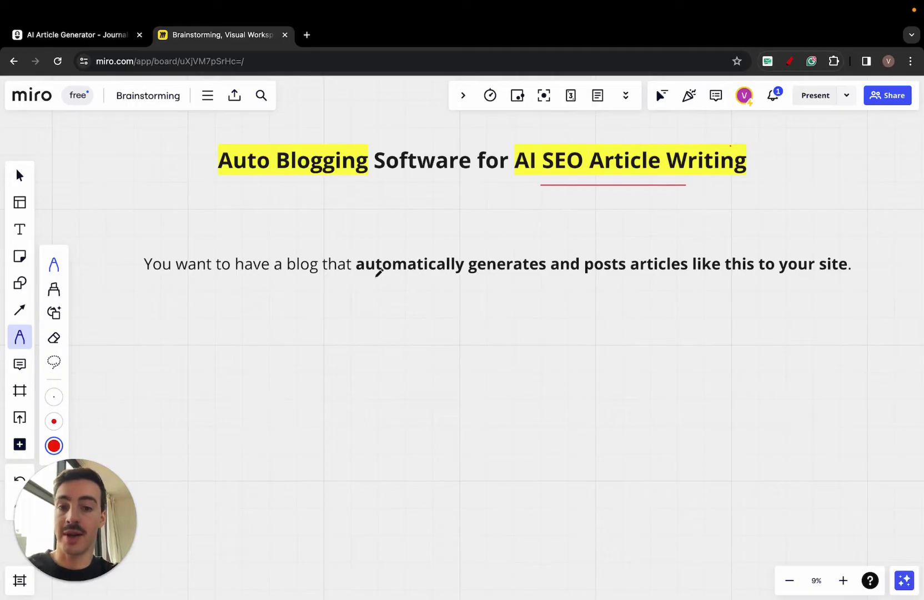
{"action": "left_click_drag", "start_coordinate": [368, 276], "coordinate": [520, 275]}
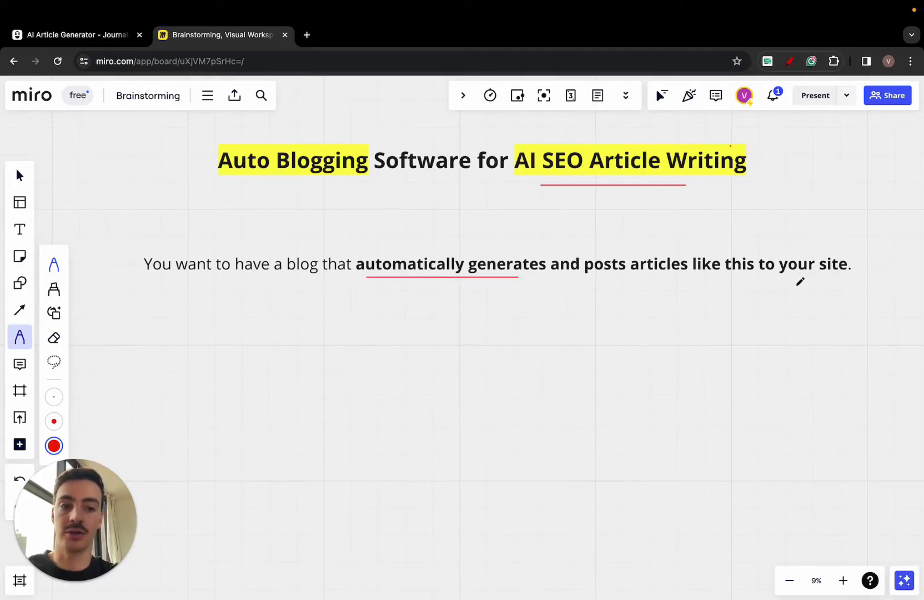
{"action": "left_click_drag", "start_coordinate": [709, 276], "coordinate": [755, 275]}
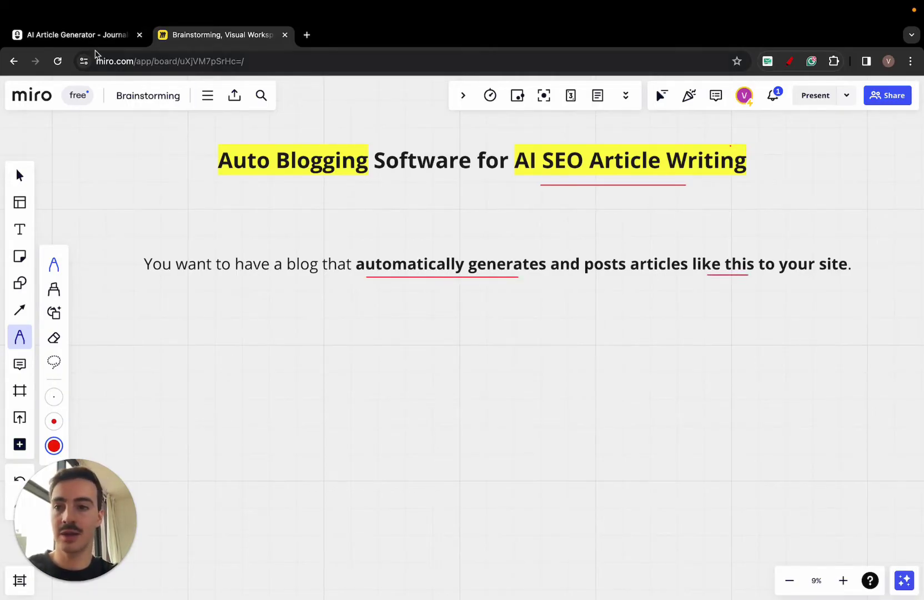
- Filter the History batches by 'garden' and open the Tips for Starting a Garden batch
{"action": "left_click", "coordinate": [83, 35]}
{"action": "left_click", "coordinate": [744, 102]}
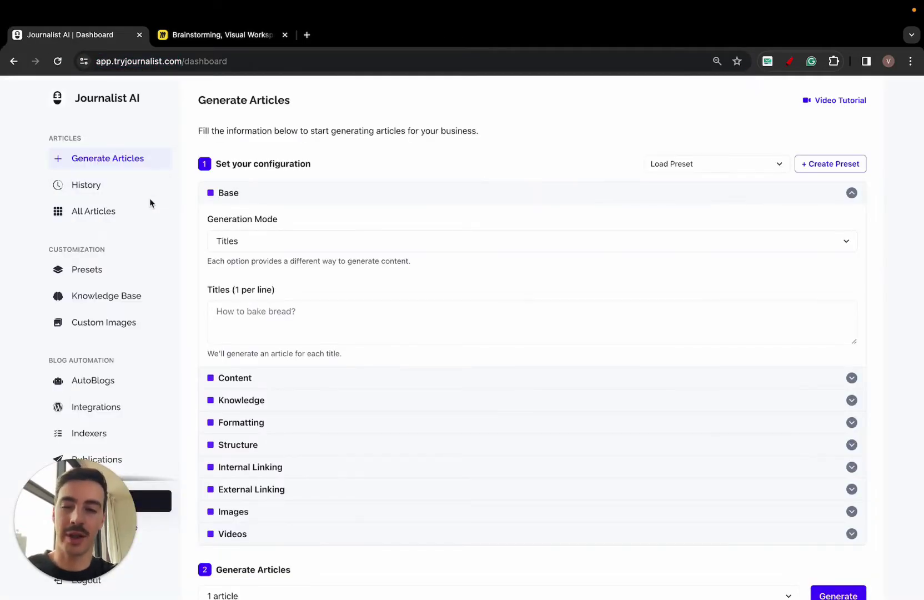
{"action": "left_click", "coordinate": [125, 189]}
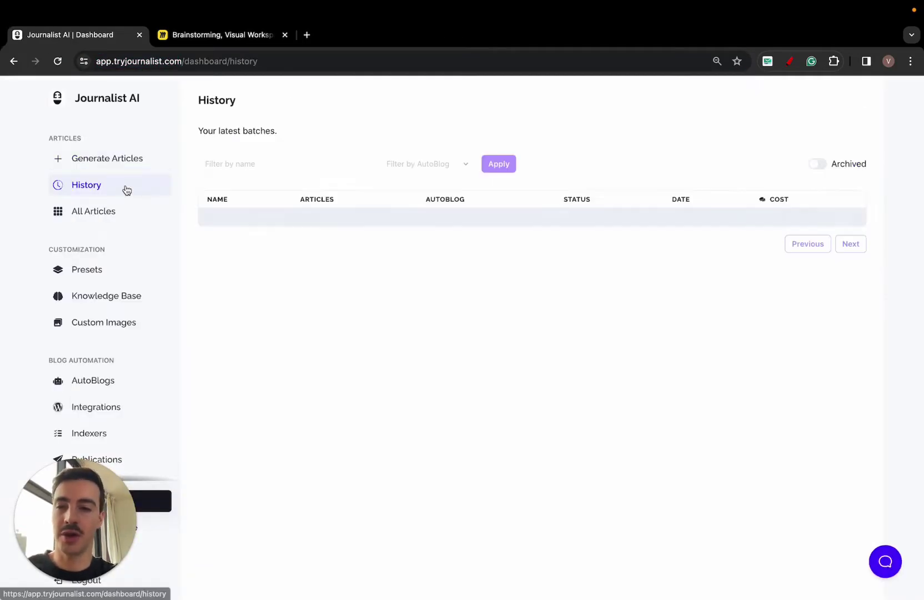
{"action": "left_click", "coordinate": [255, 164]}
{"action": "type", "text": "garden"}
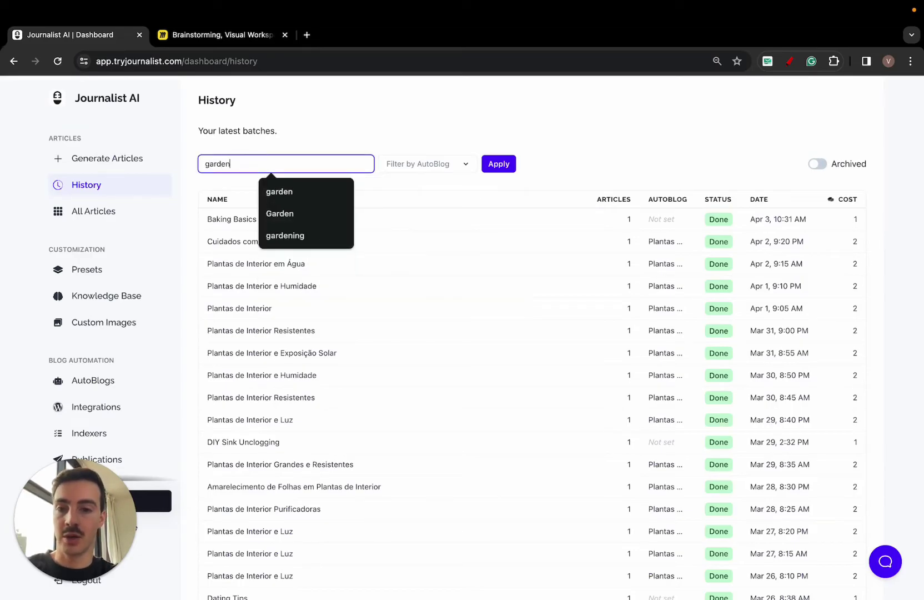
{"action": "key", "text": "Return"}
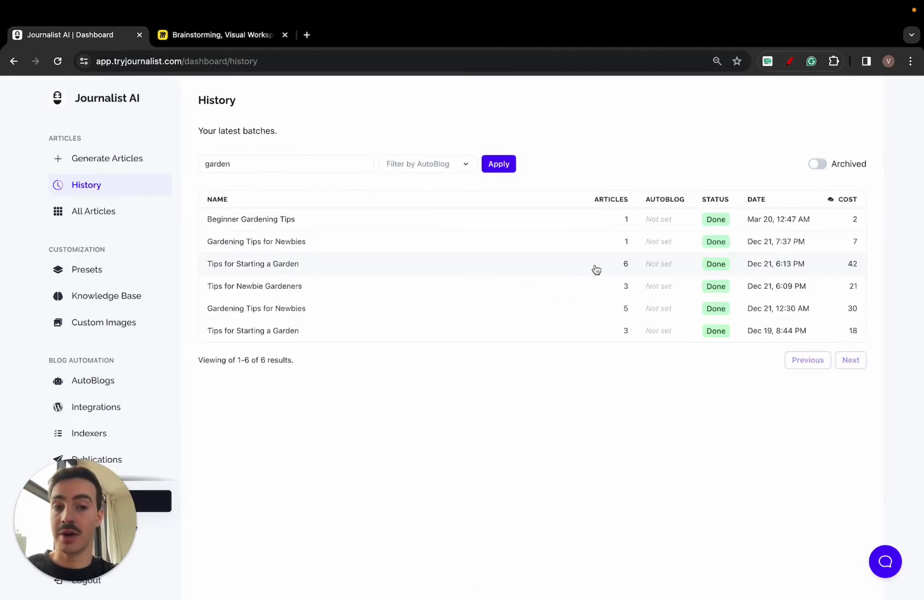
{"action": "left_click", "coordinate": [596, 270]}
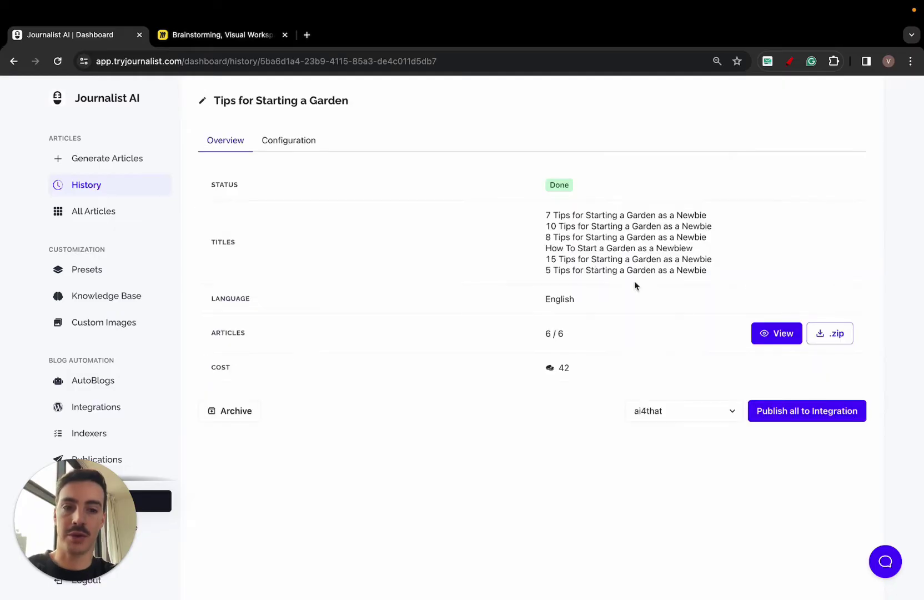
{"action": "left_click", "coordinate": [766, 343]}
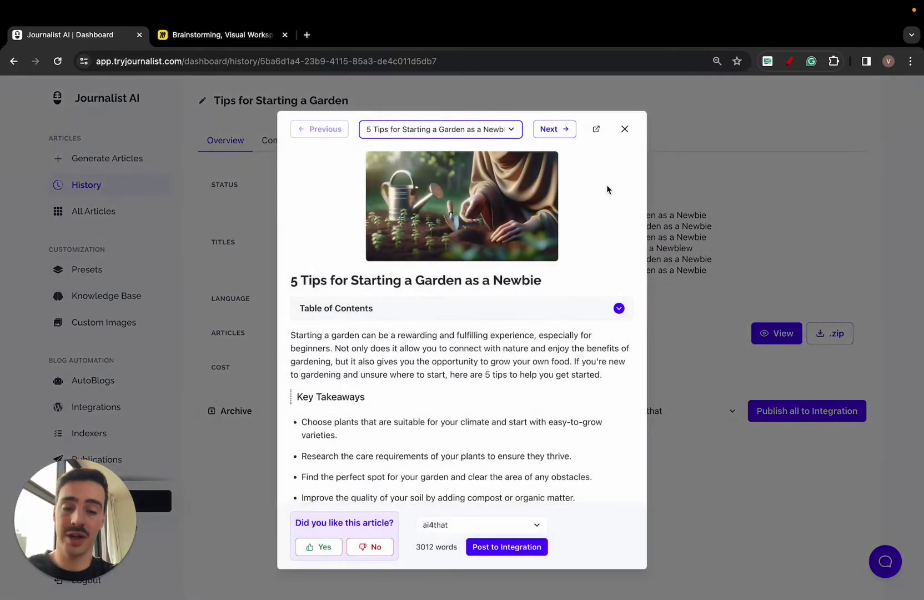
{"action": "scroll", "coordinate": [606, 184], "scroll_direction": "down", "scroll_amount": 2}
{"action": "scroll", "coordinate": [398, 191], "scroll_direction": "up", "scroll_amount": 1}
{"action": "scroll", "coordinate": [383, 206], "scroll_direction": "down", "scroll_amount": 3}
{"action": "left_click", "coordinate": [361, 219]}
{"action": "scroll", "coordinate": [358, 219], "scroll_direction": "down", "scroll_amount": 8}
{"action": "scroll", "coordinate": [358, 217], "scroll_direction": "down", "scroll_amount": 5}
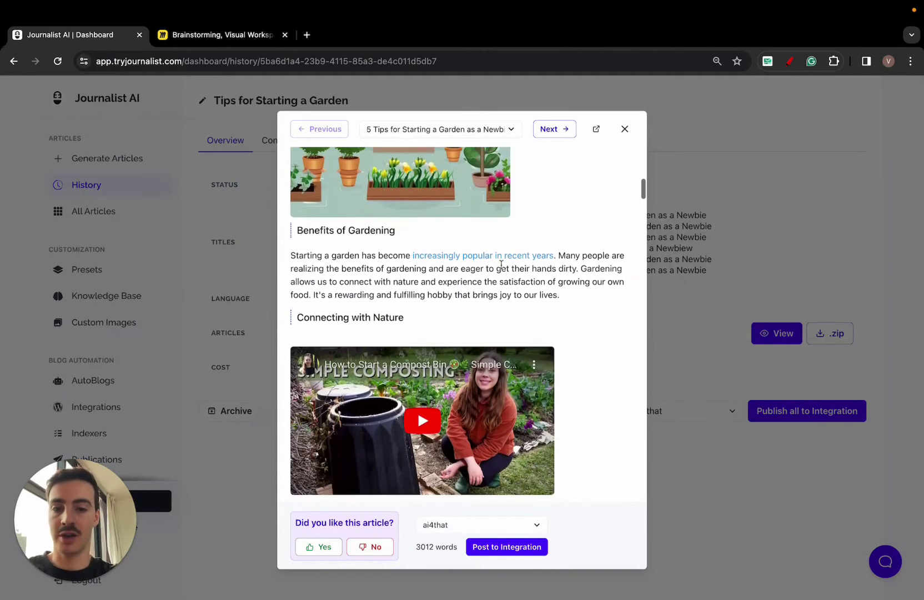
{"action": "scroll", "coordinate": [589, 328], "scroll_direction": "up", "scroll_amount": 1}
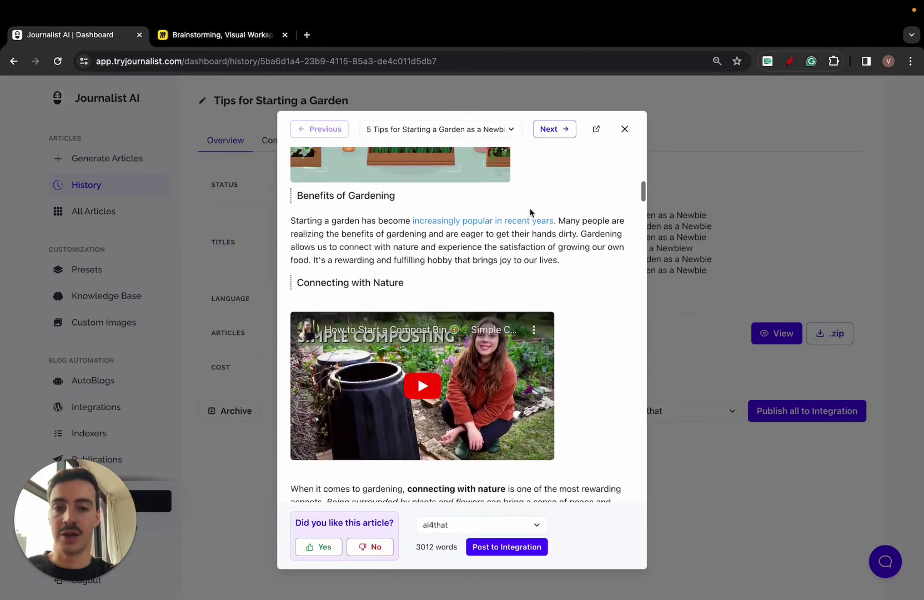
{"action": "scroll", "coordinate": [551, 282], "scroll_direction": "down", "scroll_amount": 3}
{"action": "left_click", "coordinate": [437, 266]}
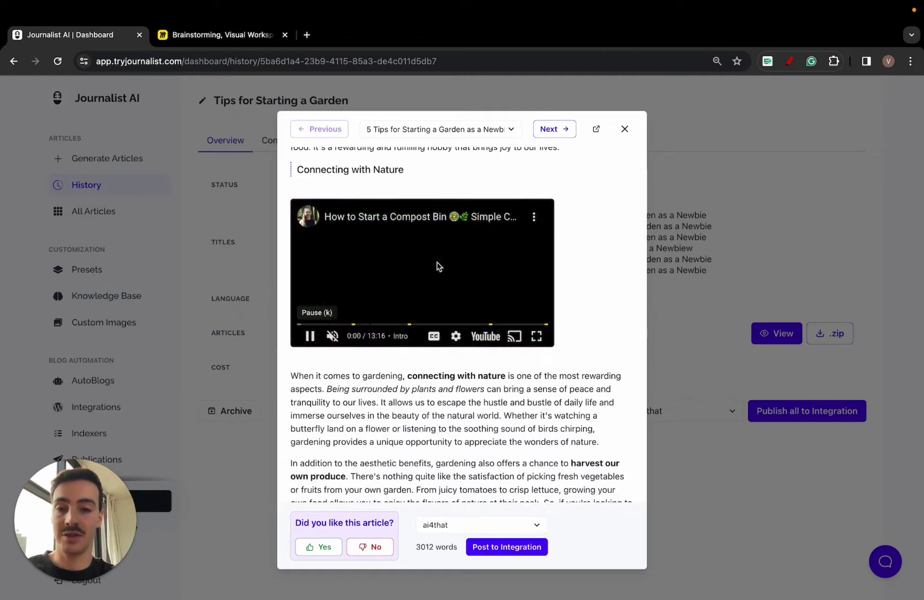
{"action": "scroll", "coordinate": [569, 258], "scroll_direction": "up", "scroll_amount": 1}
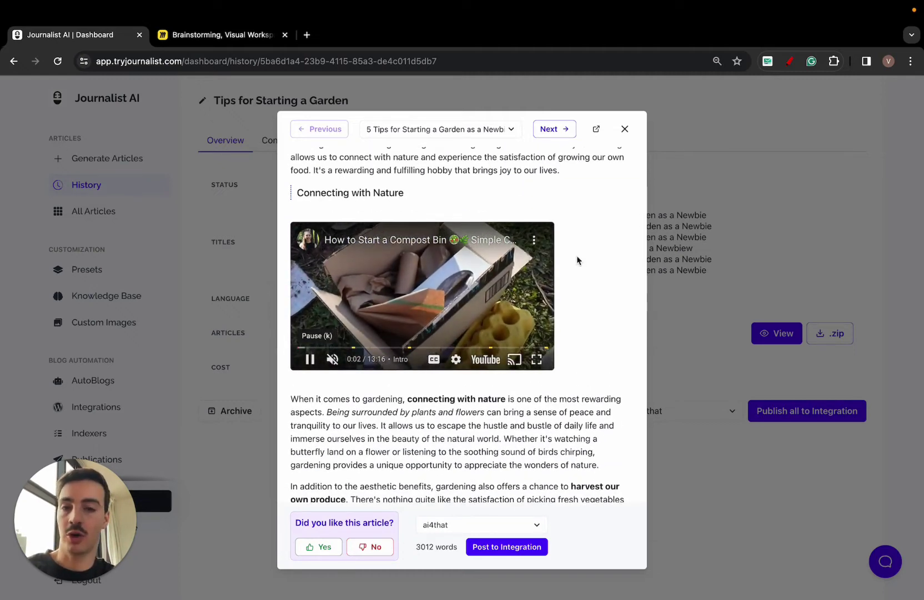
{"action": "scroll", "coordinate": [578, 260], "scroll_direction": "down", "scroll_amount": 15}
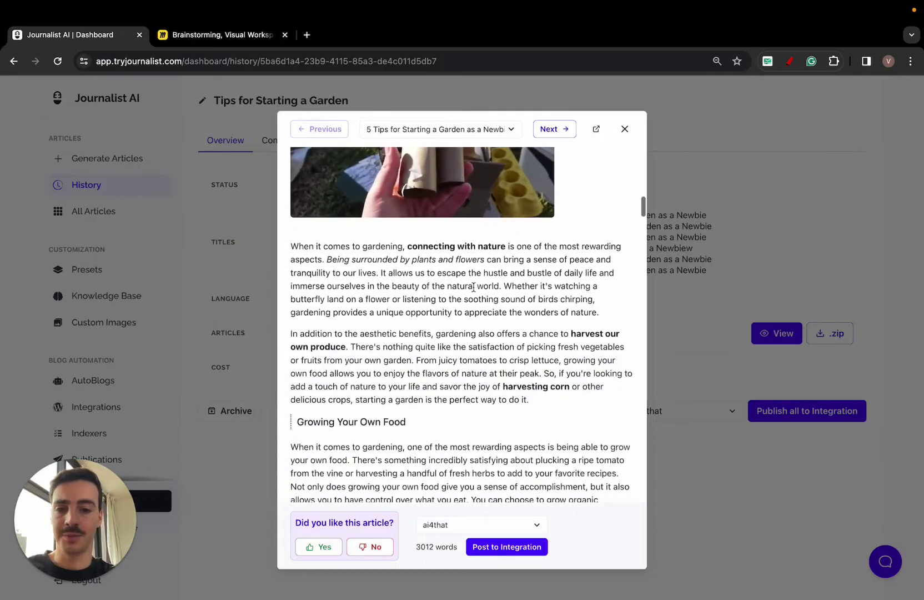
{"action": "scroll", "coordinate": [451, 301], "scroll_direction": "down", "scroll_amount": 2}
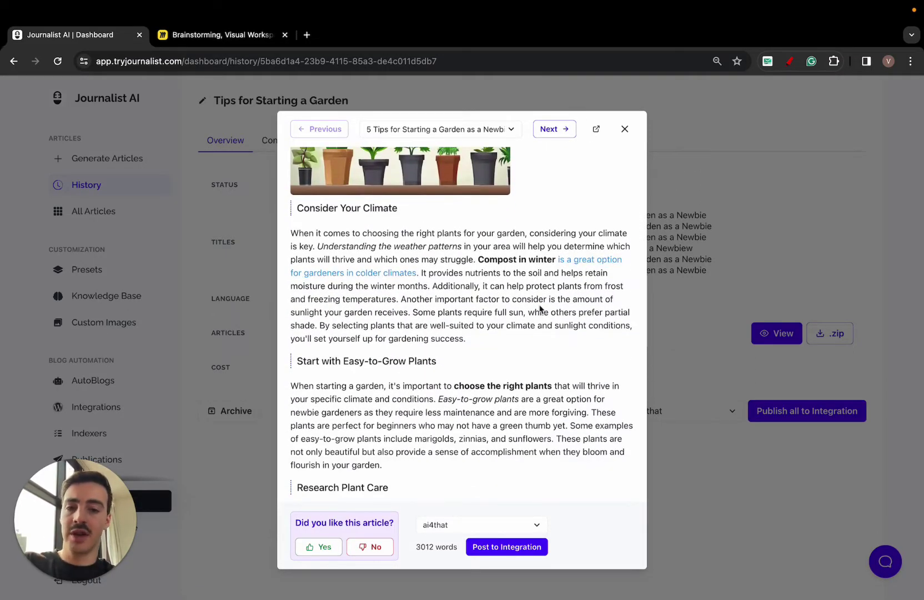
{"action": "scroll", "coordinate": [538, 294], "scroll_direction": "down", "scroll_amount": 5}
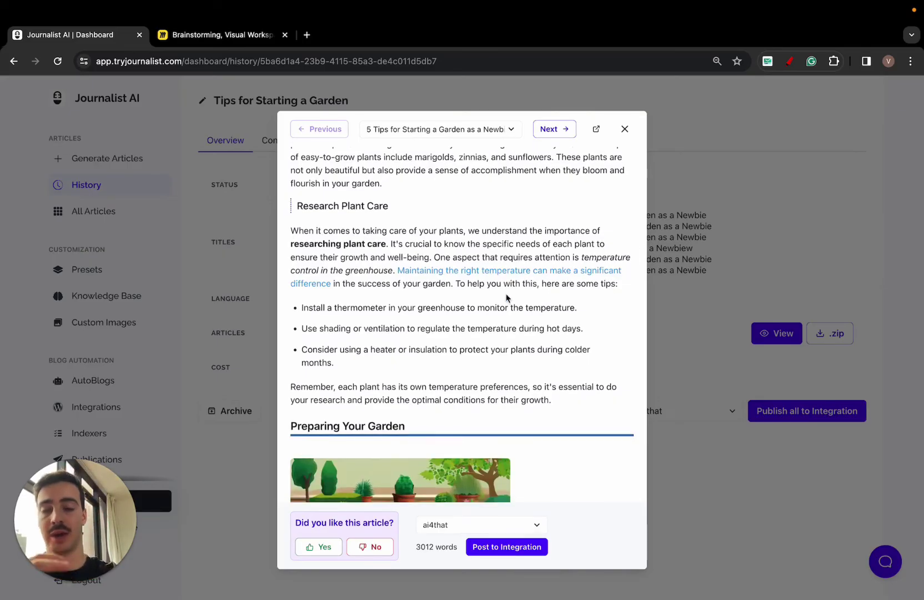
{"action": "scroll", "coordinate": [506, 298], "scroll_direction": "down", "scroll_amount": 1}
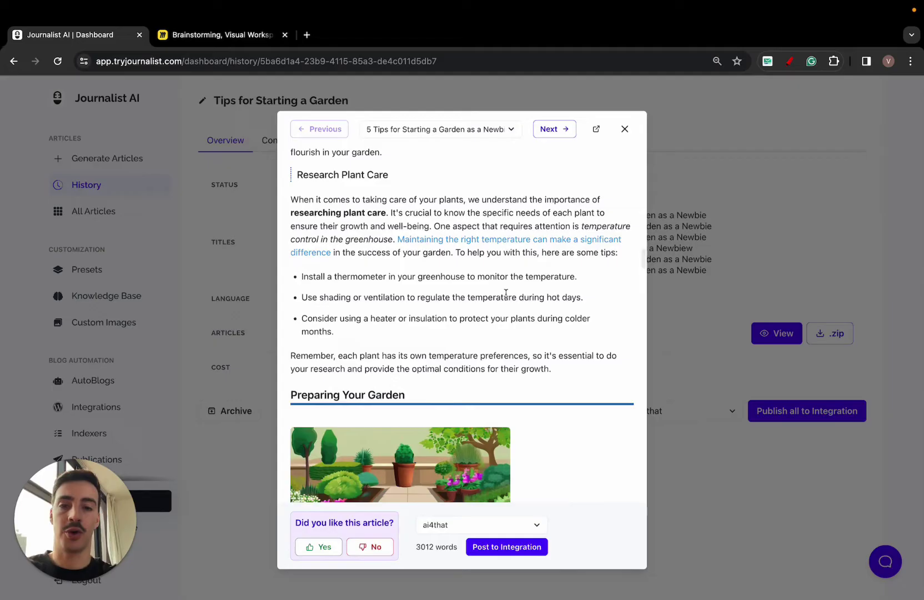
{"action": "scroll", "coordinate": [506, 298], "scroll_direction": "down", "scroll_amount": 4}
{"action": "scroll", "coordinate": [506, 298], "scroll_direction": "down", "scroll_amount": 10}
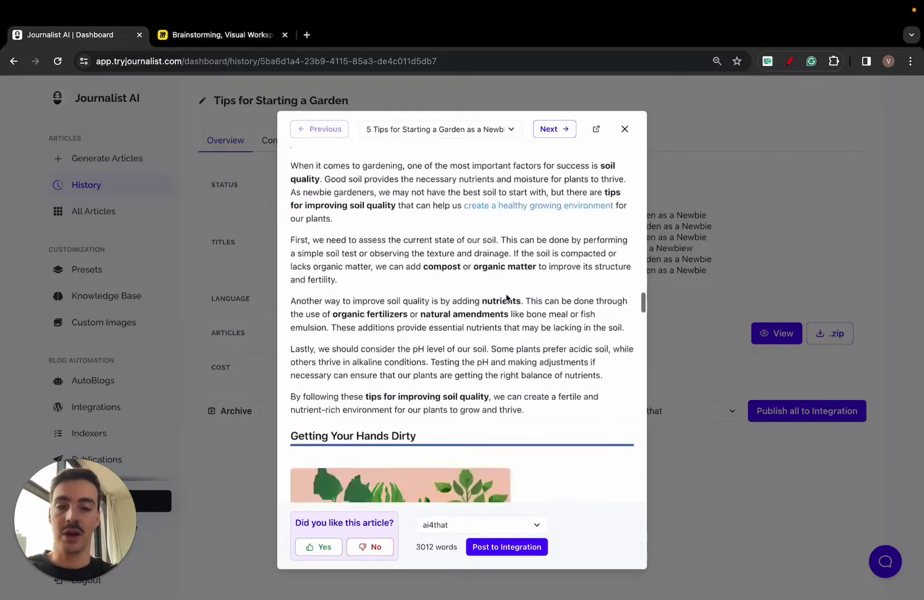
{"action": "scroll", "coordinate": [509, 321], "scroll_direction": "up", "scroll_amount": 20}
{"action": "scroll", "coordinate": [510, 321], "scroll_direction": "up", "scroll_amount": 3}
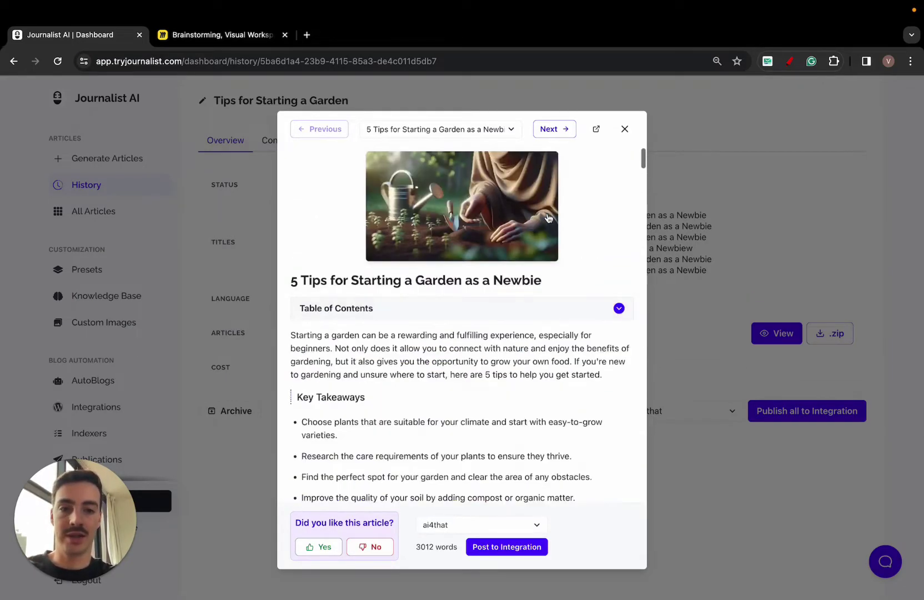
{"action": "left_click", "coordinate": [553, 128]}
{"action": "left_click", "coordinate": [553, 129]}
{"action": "left_click", "coordinate": [562, 131]}
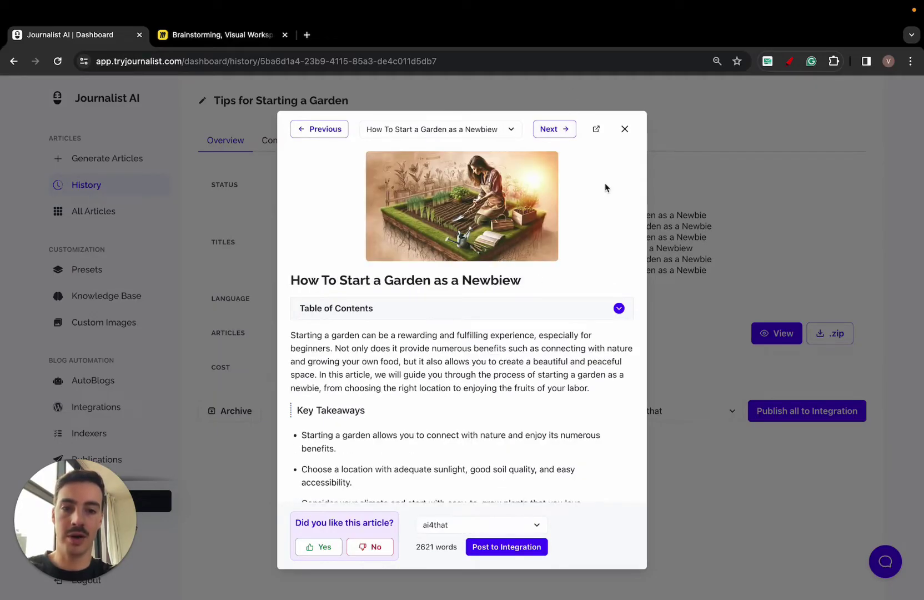
{"action": "left_click", "coordinate": [626, 130]}
{"action": "triple_click", "coordinate": [612, 338]}
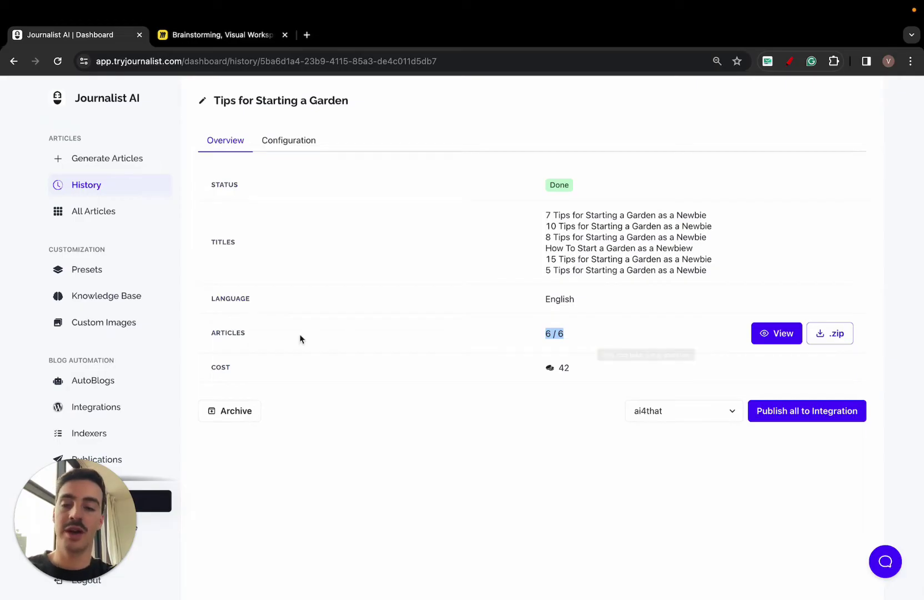
- Go to the AutoBlogs list in Journalist AI and start a new AutoBlog
{"action": "left_click", "coordinate": [212, 40]}
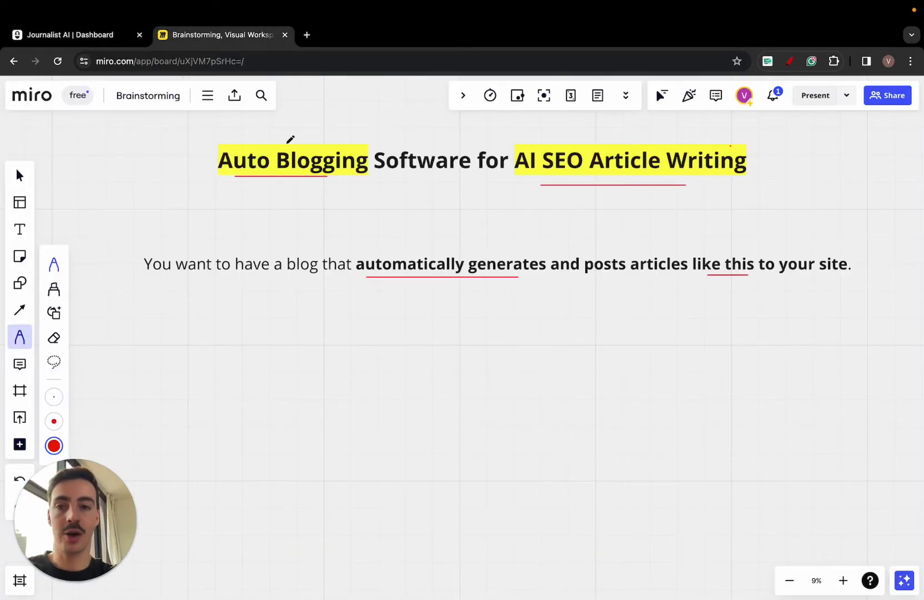
{"action": "left_click", "coordinate": [111, 37]}
{"action": "scroll", "coordinate": [118, 324], "scroll_direction": "down", "scroll_amount": 2}
{"action": "left_click", "coordinate": [114, 335]}
{"action": "left_click", "coordinate": [820, 369]}
- Set the AutoBlog to publish 5 articles every week
{"action": "left_click", "coordinate": [341, 294]}
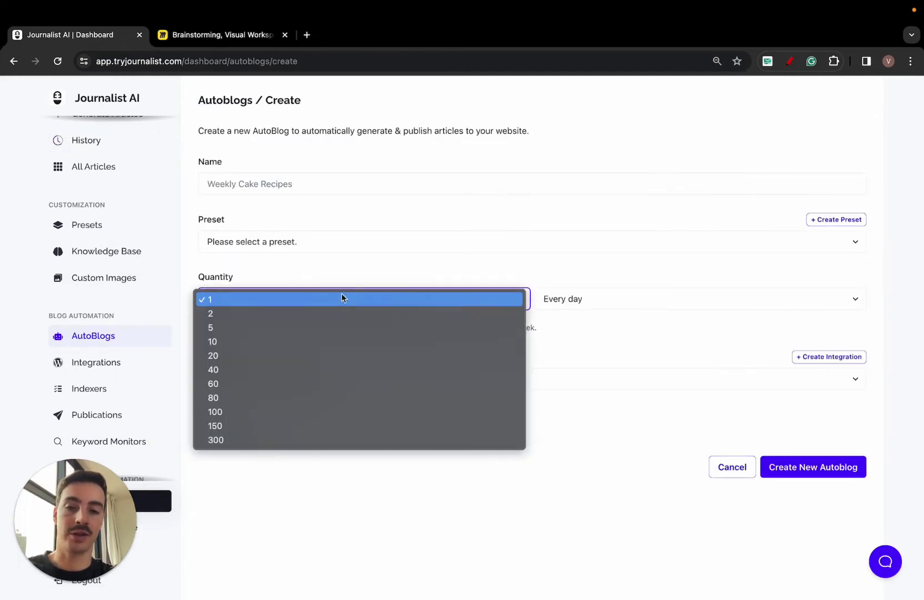
{"action": "left_click", "coordinate": [378, 383]}
{"action": "left_click", "coordinate": [648, 299]}
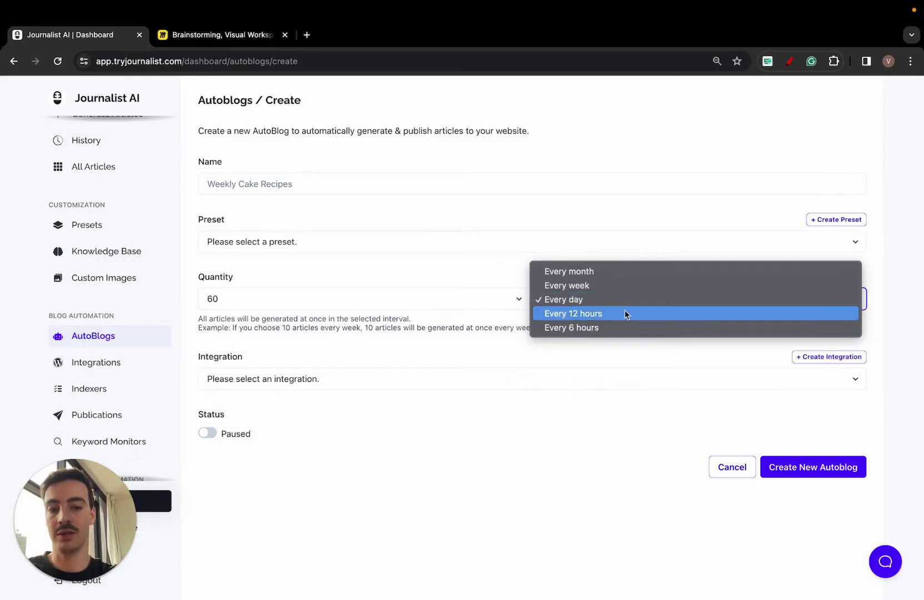
{"action": "left_click", "coordinate": [626, 328]}
{"action": "left_click", "coordinate": [643, 308]}
{"action": "left_click", "coordinate": [615, 259]}
{"action": "left_click", "coordinate": [301, 299]}
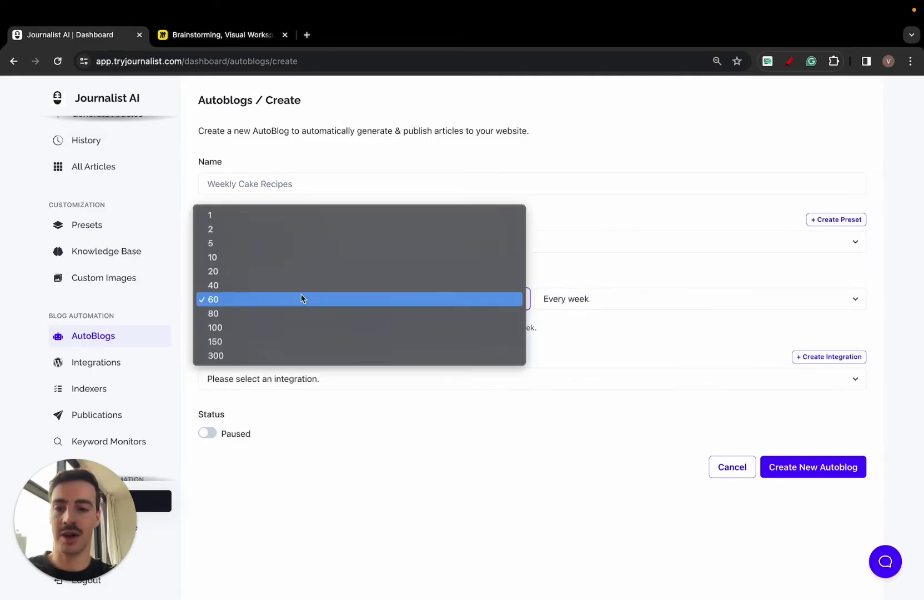
{"action": "left_click", "coordinate": [252, 244]}
- Underline the Journalist AI logo with a long red curve, sketch a box, and underline Every week
{"action": "left_click", "coordinate": [769, 62]}
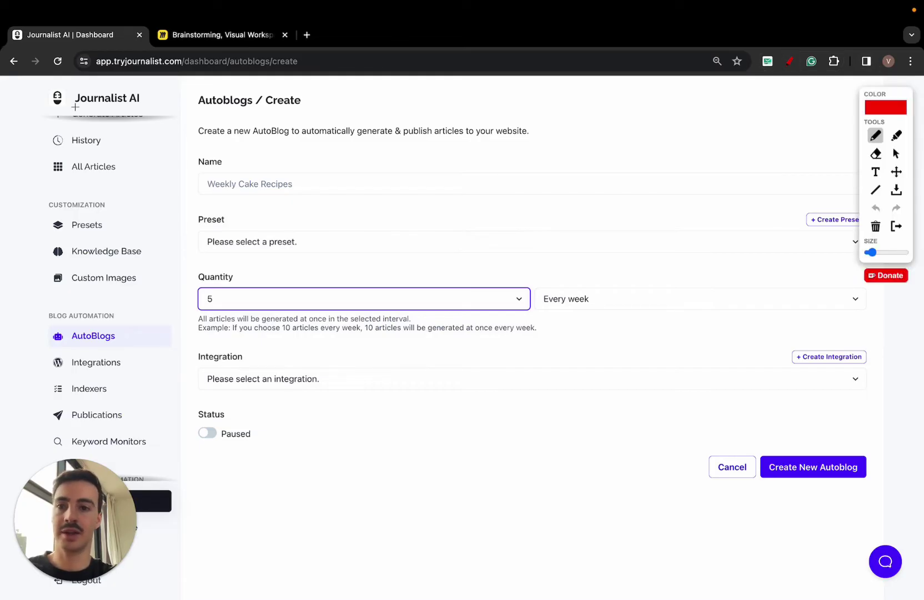
{"action": "mouse_move", "coordinate": [50, 106]}
{"action": "left_mouse_down"}
{"action": "mouse_move", "coordinate": [139, 102]}
{"action": "mouse_move", "coordinate": [544, 267]}
{"action": "left_mouse_up"}
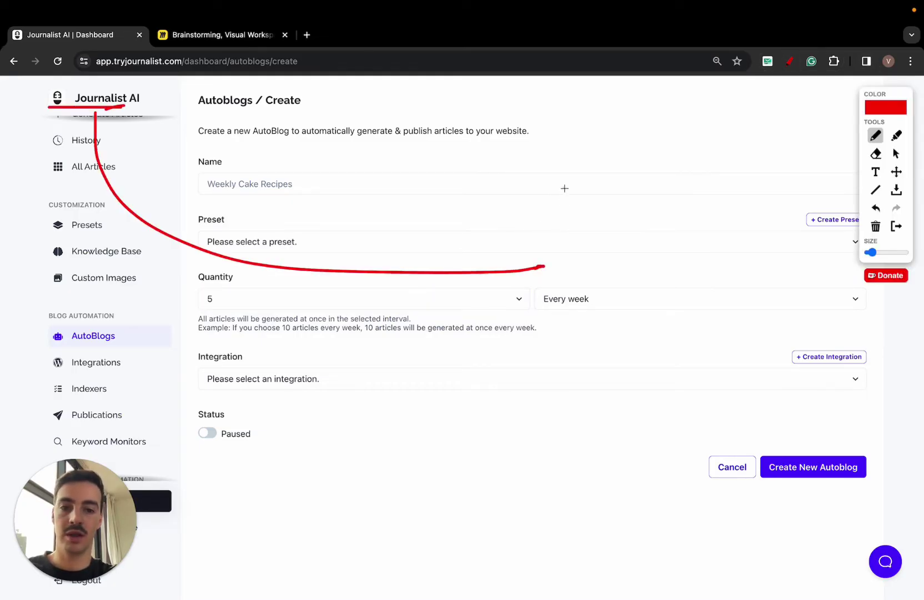
{"action": "mouse_move", "coordinate": [565, 206]}
{"action": "left_mouse_down"}
{"action": "mouse_move", "coordinate": [747, 183]}
{"action": "mouse_move", "coordinate": [542, 197]}
{"action": "left_mouse_up"}
{"action": "mouse_move", "coordinate": [638, 174]}
{"action": "left_mouse_down"}
{"action": "mouse_move", "coordinate": [639, 120]}
{"action": "mouse_move", "coordinate": [642, 168]}
{"action": "left_mouse_up"}
{"action": "left_click_drag", "start_coordinate": [553, 312], "coordinate": [604, 312]}
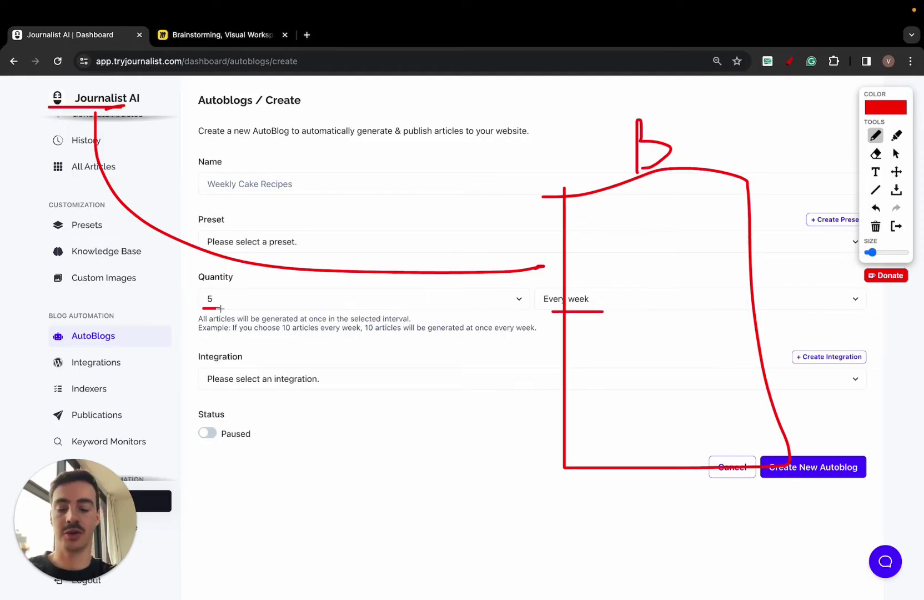
- Draw an upper and a lower row of D shapes inside the sketched box
{"action": "mouse_move", "coordinate": [576, 208]}
{"action": "left_mouse_down"}
{"action": "mouse_move", "coordinate": [614, 253]}
{"action": "mouse_move", "coordinate": [577, 207]}
{"action": "left_mouse_up"}
{"action": "mouse_move", "coordinate": [635, 206]}
{"action": "left_mouse_down"}
{"action": "mouse_move", "coordinate": [635, 268]}
{"action": "mouse_move", "coordinate": [638, 207]}
{"action": "left_mouse_up"}
{"action": "left_click_drag", "start_coordinate": [675, 258], "coordinate": [686, 211]}
{"action": "left_click_drag", "start_coordinate": [576, 296], "coordinate": [596, 295]}
{"action": "mouse_move", "coordinate": [655, 304]}
{"action": "left_mouse_down"}
{"action": "mouse_move", "coordinate": [684, 363]}
{"action": "mouse_move", "coordinate": [686, 300]}
{"action": "left_mouse_up"}
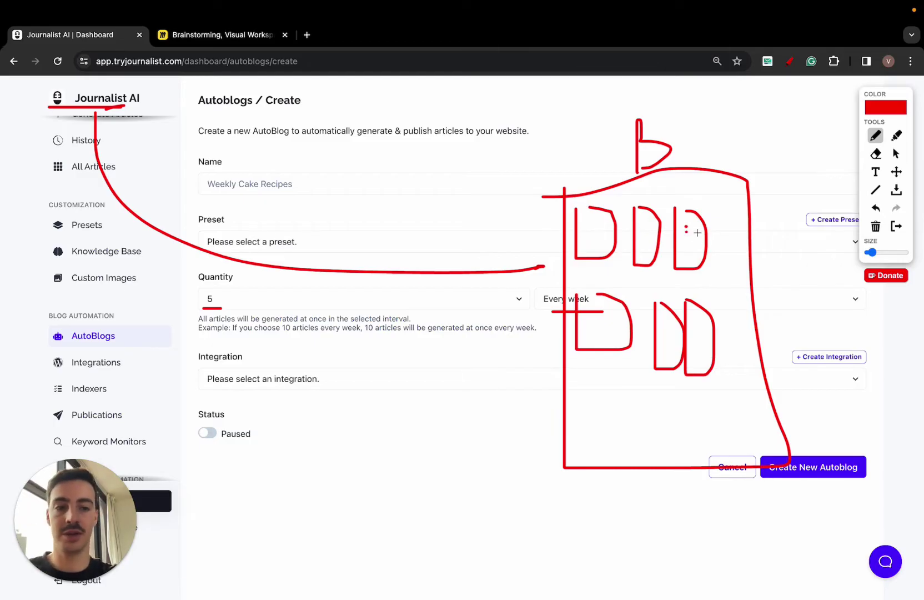
{"action": "left_click_drag", "start_coordinate": [693, 215], "coordinate": [657, 189]}
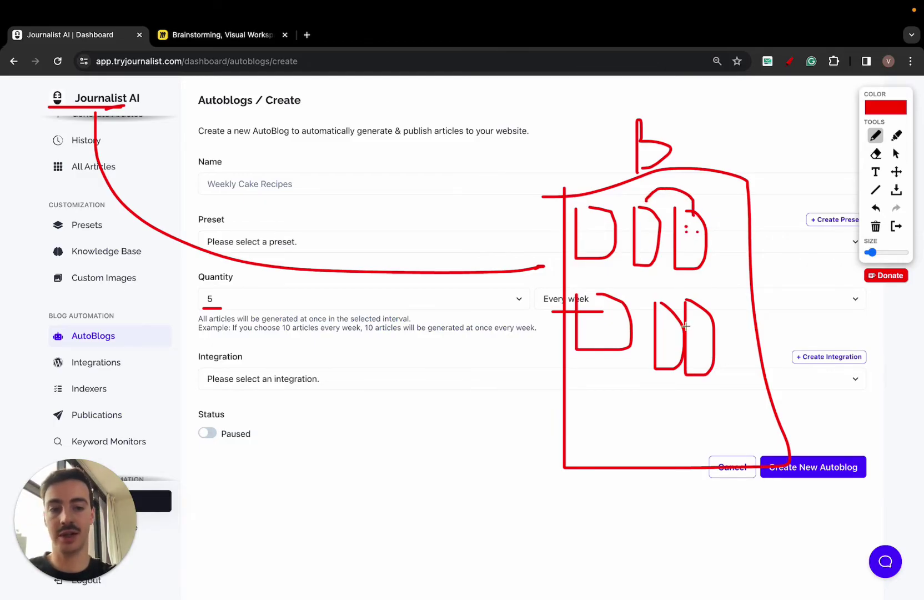
{"action": "left_click_drag", "start_coordinate": [690, 366], "coordinate": [666, 372]}
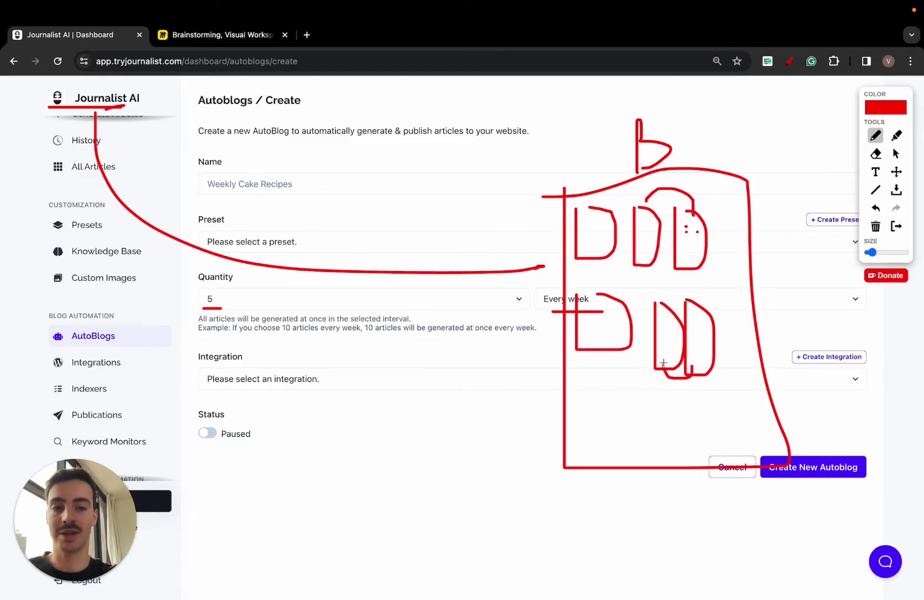
- Loop the curve's end, write 'G + P' beside Preset, and circle the sketches
{"action": "mouse_move", "coordinate": [534, 260]}
{"action": "left_mouse_down"}
{"action": "mouse_move", "coordinate": [552, 286]}
{"action": "mouse_move", "coordinate": [527, 269]}
{"action": "left_mouse_up"}
{"action": "mouse_move", "coordinate": [309, 187]}
{"action": "left_mouse_down"}
{"action": "mouse_move", "coordinate": [314, 222]}
{"action": "mouse_move", "coordinate": [351, 261]}
{"action": "mouse_move", "coordinate": [380, 188]}
{"action": "mouse_move", "coordinate": [385, 208]}
{"action": "left_mouse_up"}
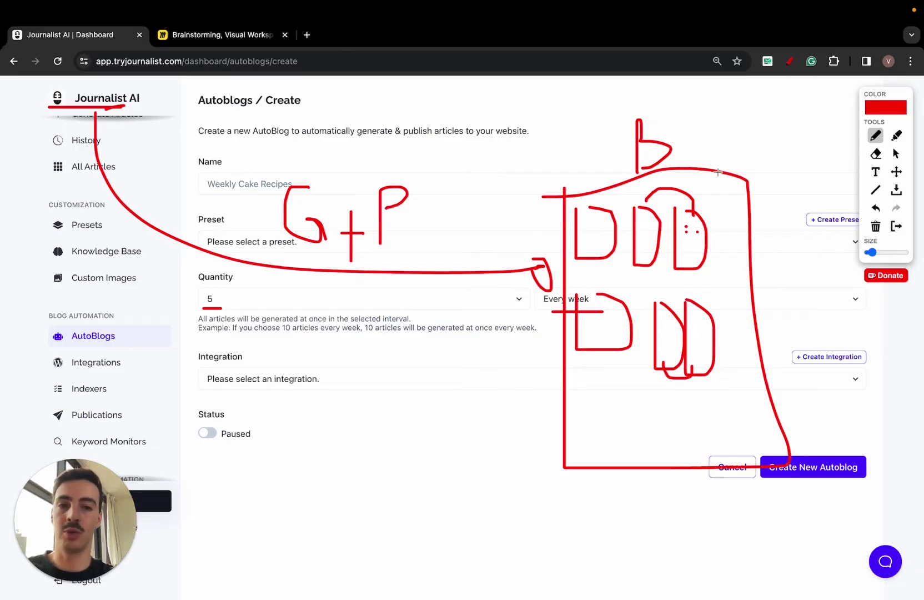
{"action": "mouse_move", "coordinate": [699, 120]}
{"action": "left_mouse_down"}
{"action": "mouse_move", "coordinate": [592, 536]}
{"action": "mouse_move", "coordinate": [633, 93]}
{"action": "left_mouse_up"}
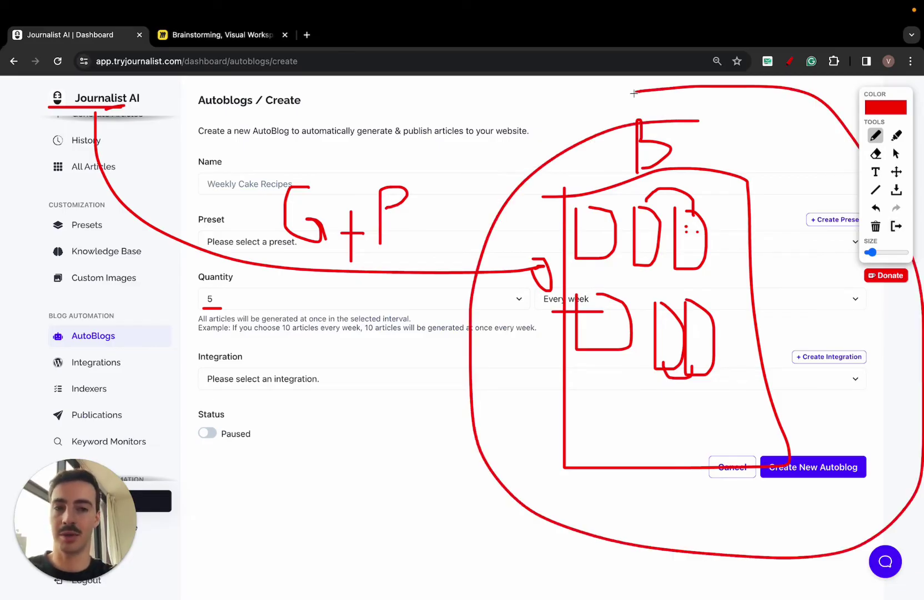
- Clear the annotations and start a new integration from the Integrations page
{"action": "left_click", "coordinate": [896, 226]}
{"action": "left_click", "coordinate": [132, 364]}
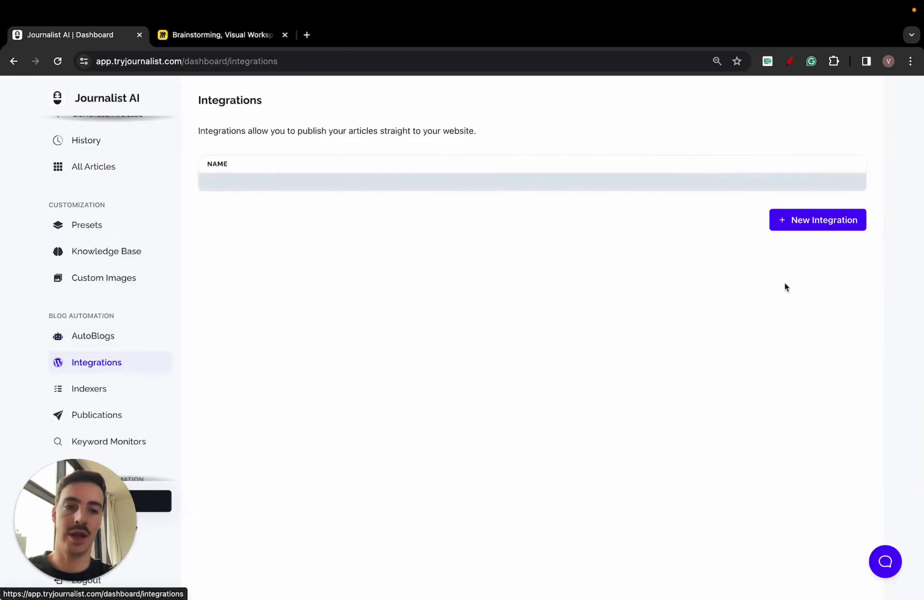
{"action": "left_click", "coordinate": [846, 447]}
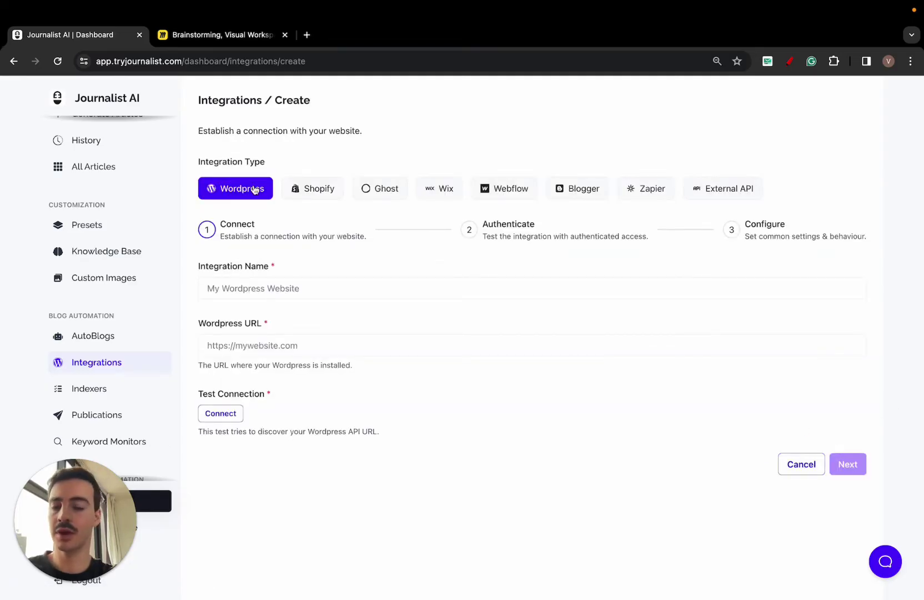
- Preview the Shopify, Ghost, Wix, Webflow, Blogger, Zapier, External API and Wordpress forms, then list AutoBlogs
{"action": "left_click", "coordinate": [300, 196]}
{"action": "left_click", "coordinate": [370, 193]}
{"action": "left_click", "coordinate": [449, 194]}
{"action": "left_click", "coordinate": [514, 196]}
{"action": "left_click", "coordinate": [585, 197]}
{"action": "left_click", "coordinate": [658, 197]}
{"action": "left_click", "coordinate": [706, 198]}
{"action": "left_click", "coordinate": [227, 186]}
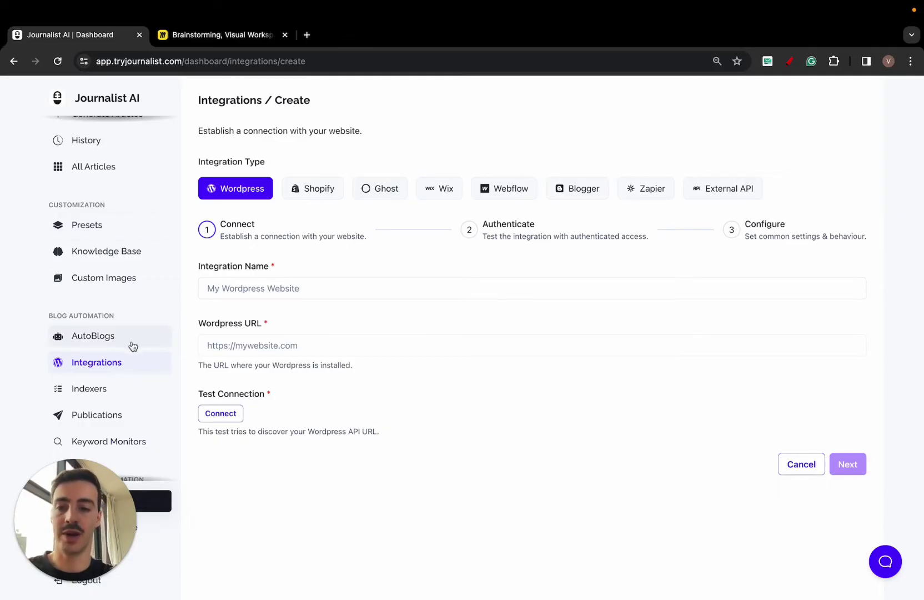
{"action": "left_click", "coordinate": [86, 338]}
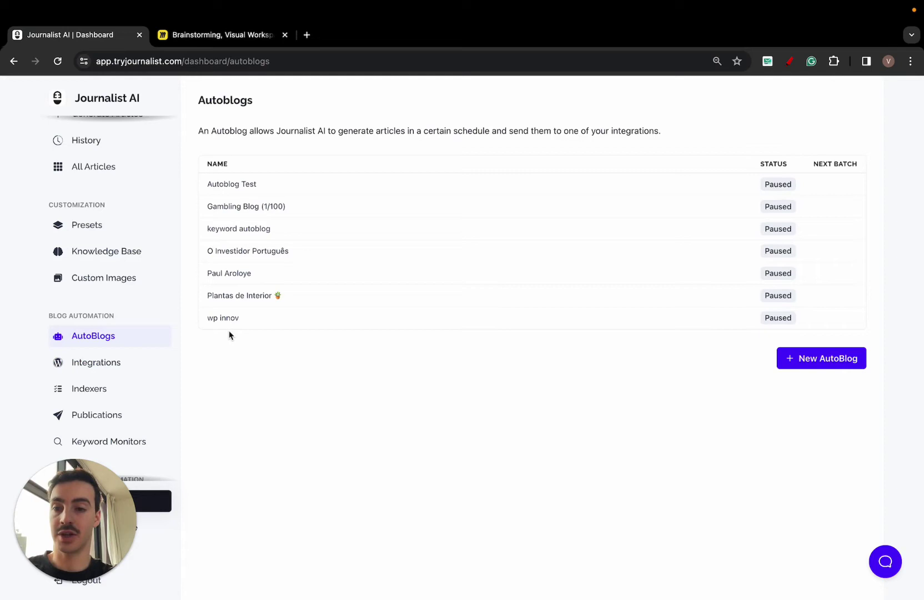
{"action": "scroll", "coordinate": [158, 270], "scroll_direction": "up", "scroll_amount": 2}
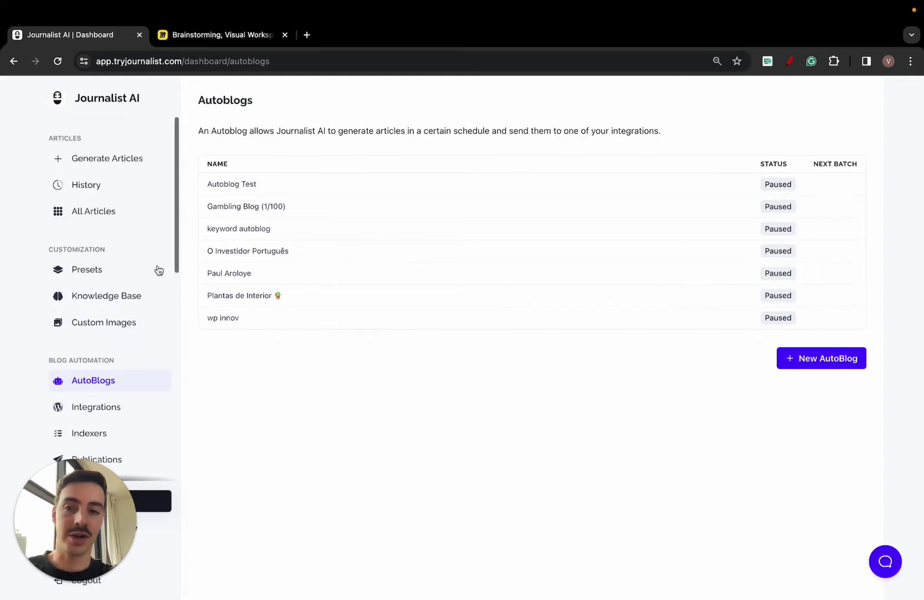
- On Generate Articles, collapse Base settings and draw two red lines down to the article count
{"action": "left_click", "coordinate": [112, 163]}
{"action": "left_click", "coordinate": [310, 193]}
{"action": "left_click", "coordinate": [789, 61]}
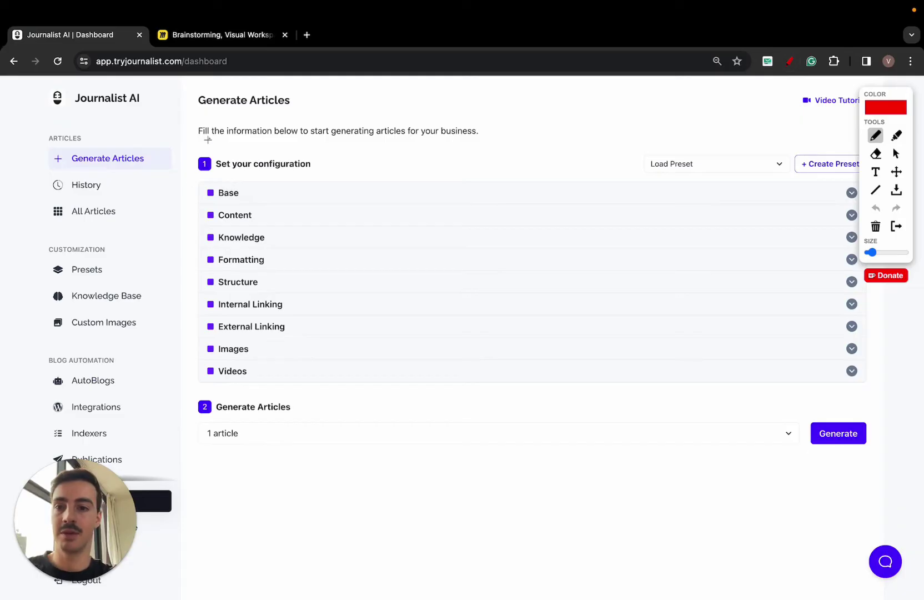
{"action": "mouse_move", "coordinate": [208, 139]}
{"action": "left_mouse_down"}
{"action": "mouse_move", "coordinate": [176, 312]}
{"action": "mouse_move", "coordinate": [208, 447]}
{"action": "left_mouse_up"}
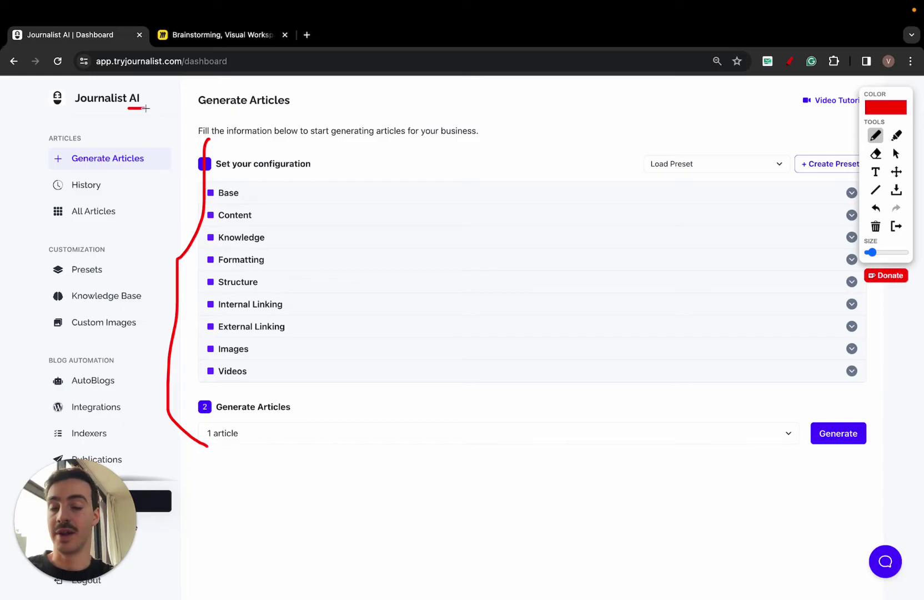
{"action": "mouse_move", "coordinate": [205, 143]}
{"action": "left_mouse_down"}
{"action": "mouse_move", "coordinate": [182, 169]}
{"action": "mouse_move", "coordinate": [192, 407]}
{"action": "mouse_move", "coordinate": [217, 443]}
{"action": "left_mouse_up"}
- Clear the red strokes and set the article count to 300 articles
{"action": "left_click", "coordinate": [876, 226]}
{"action": "left_click", "coordinate": [896, 226]}
{"action": "left_click", "coordinate": [439, 430]}
{"action": "left_click", "coordinate": [386, 558]}
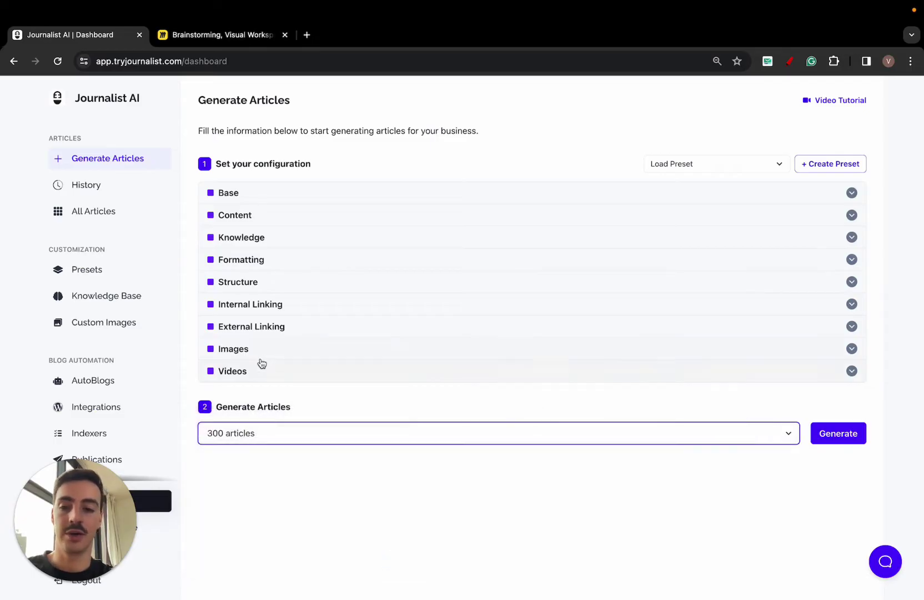
- In Videos settings, keep Automate Youtube Videos enabled
{"action": "left_click", "coordinate": [256, 371]}
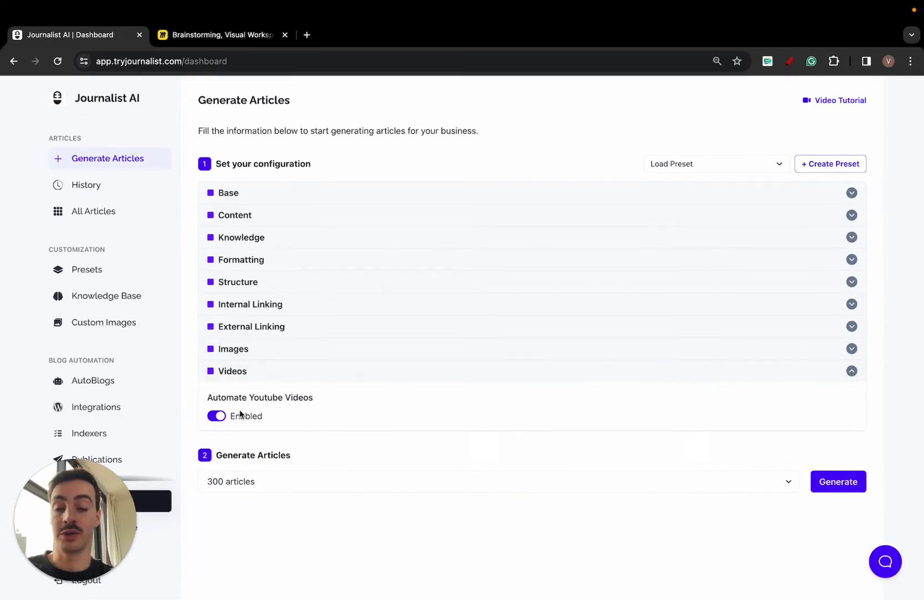
{"action": "left_click", "coordinate": [217, 417]}
{"action": "left_click", "coordinate": [217, 418]}
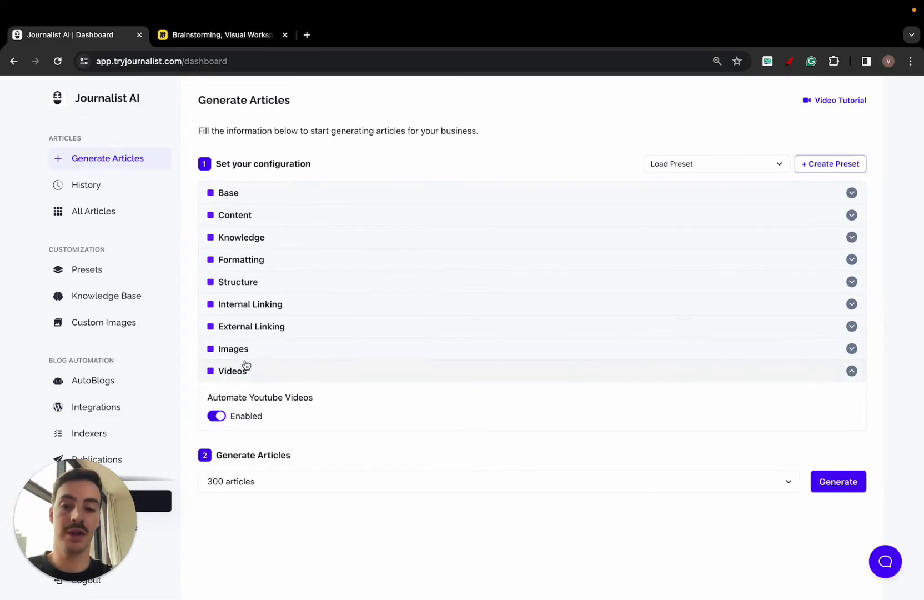
- Choose Stable Diffusion (+1 credit) as image provider, then collapse Images and External Linking
{"action": "left_click", "coordinate": [247, 350]}
{"action": "scroll", "coordinate": [303, 278], "scroll_direction": "down", "scroll_amount": 3}
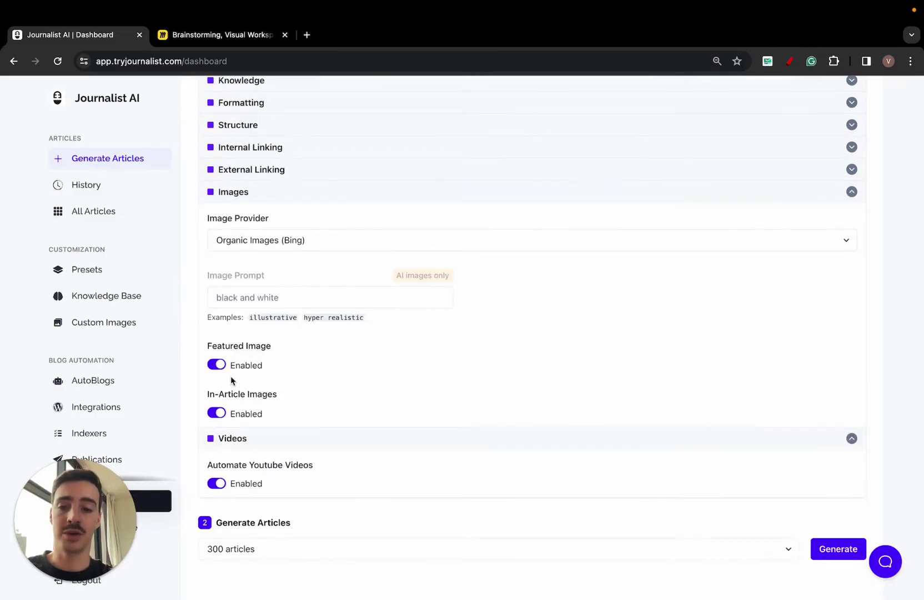
{"action": "left_click", "coordinate": [284, 244]}
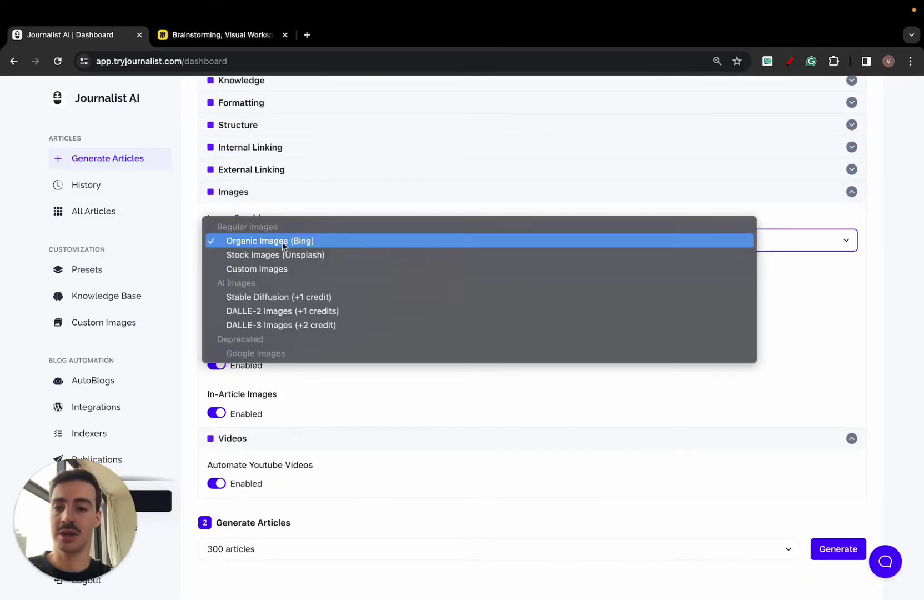
{"action": "left_click", "coordinate": [315, 294]}
{"action": "scroll", "coordinate": [315, 291], "scroll_direction": "down", "scroll_amount": 1}
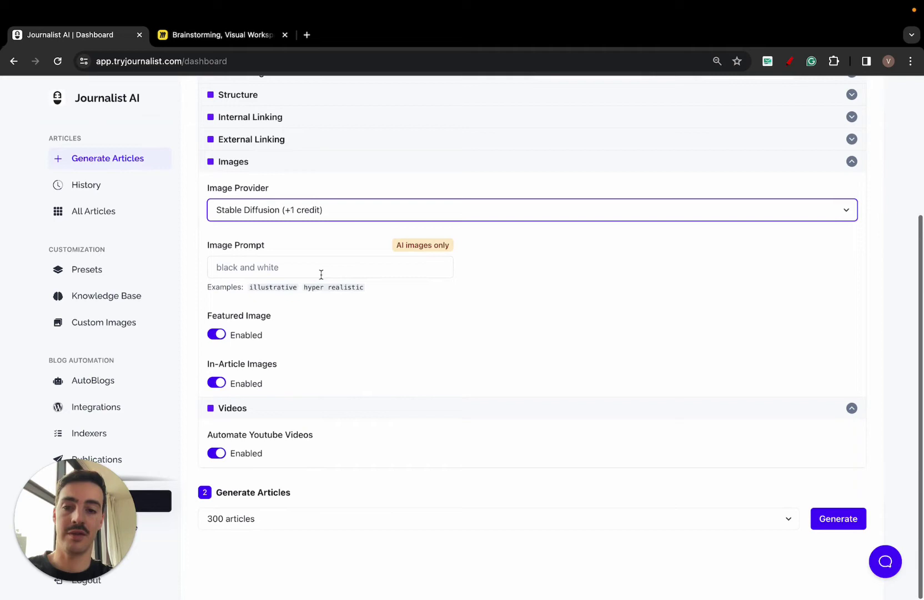
{"action": "scroll", "coordinate": [284, 274], "scroll_direction": "up", "scroll_amount": 1}
{"action": "left_click", "coordinate": [267, 189]}
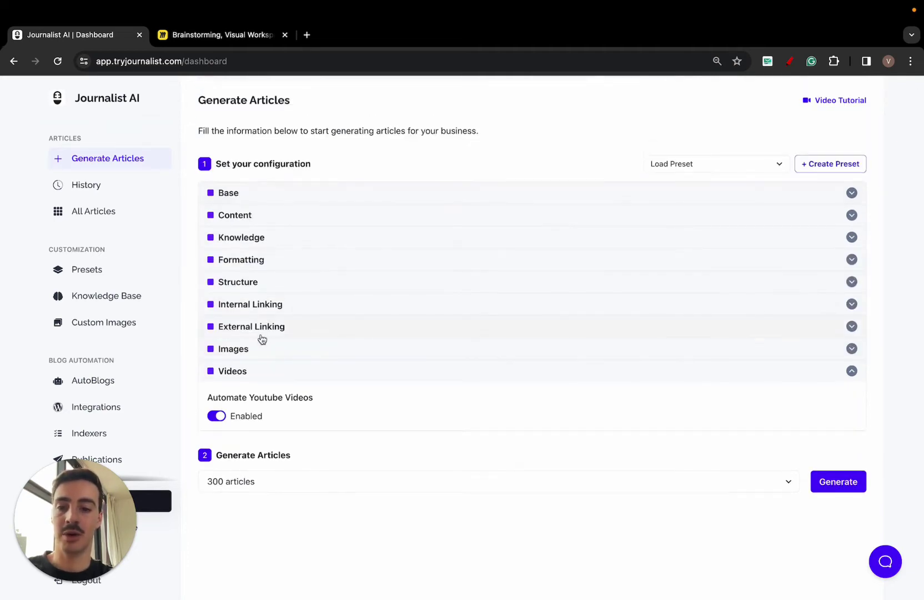
{"action": "left_click", "coordinate": [277, 331]}
{"action": "left_click", "coordinate": [281, 332]}
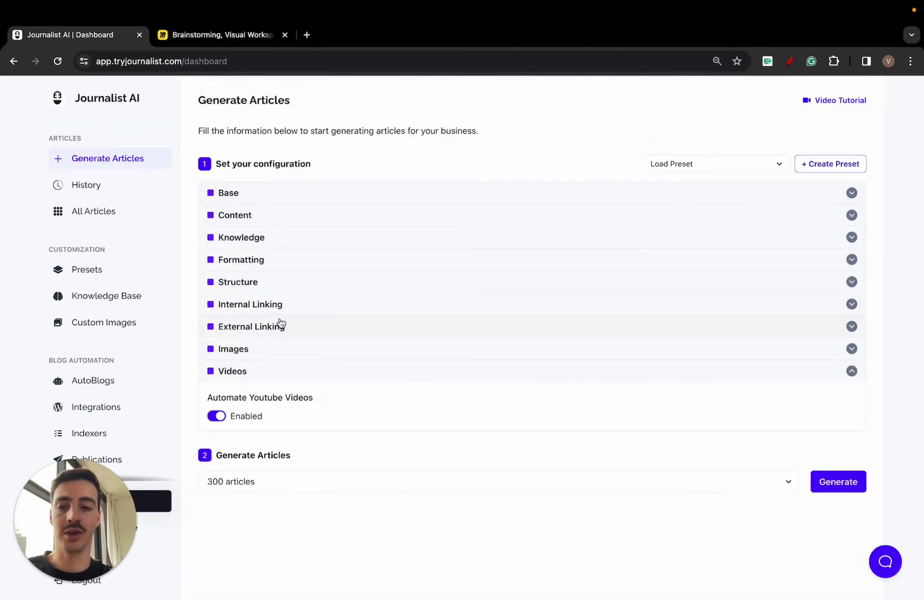
- Sketch a red box with a rising curve, an F, crossing lines and a B near Videos
{"action": "left_click", "coordinate": [789, 61]}
{"action": "mouse_move", "coordinate": [564, 178]}
{"action": "left_mouse_down"}
{"action": "mouse_move", "coordinate": [652, 345]}
{"action": "mouse_move", "coordinate": [594, 136]}
{"action": "left_mouse_up"}
{"action": "left_click_drag", "start_coordinate": [677, 221], "coordinate": [782, 158]}
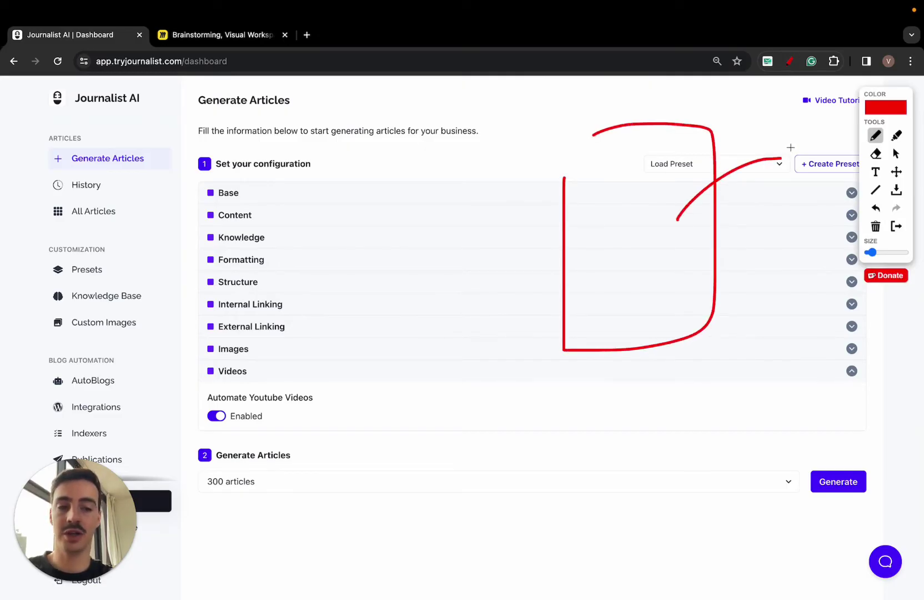
{"action": "mouse_move", "coordinate": [564, 184]}
{"action": "left_mouse_down"}
{"action": "mouse_move", "coordinate": [604, 136]}
{"action": "mouse_move", "coordinate": [622, 82]}
{"action": "left_mouse_up"}
{"action": "mouse_move", "coordinate": [792, 146]}
{"action": "left_mouse_down"}
{"action": "mouse_move", "coordinate": [795, 173]}
{"action": "mouse_move", "coordinate": [823, 163]}
{"action": "left_mouse_up"}
{"action": "left_click_drag", "start_coordinate": [602, 273], "coordinate": [477, 273]}
{"action": "left_click_drag", "start_coordinate": [460, 238], "coordinate": [459, 288]}
{"action": "left_click_drag", "start_coordinate": [669, 299], "coordinate": [738, 359]}
{"action": "mouse_move", "coordinate": [805, 412]}
{"action": "left_mouse_down"}
{"action": "mouse_move", "coordinate": [814, 355]}
{"action": "mouse_move", "coordinate": [817, 417]}
{"action": "left_mouse_up"}
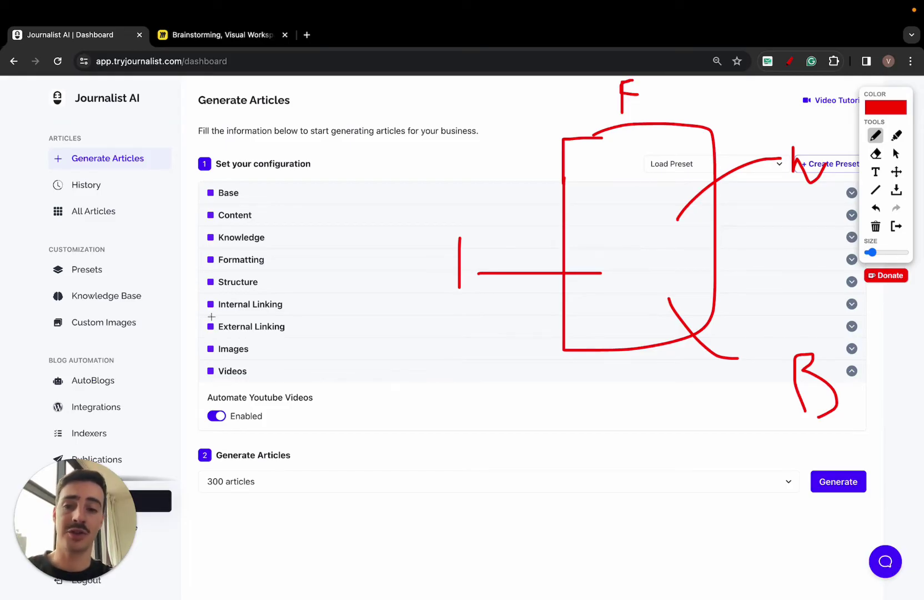
- Underline Internal Linking and draw branches from the box labelled H, S/P and C
{"action": "left_click_drag", "start_coordinate": [212, 316], "coordinate": [266, 315]}
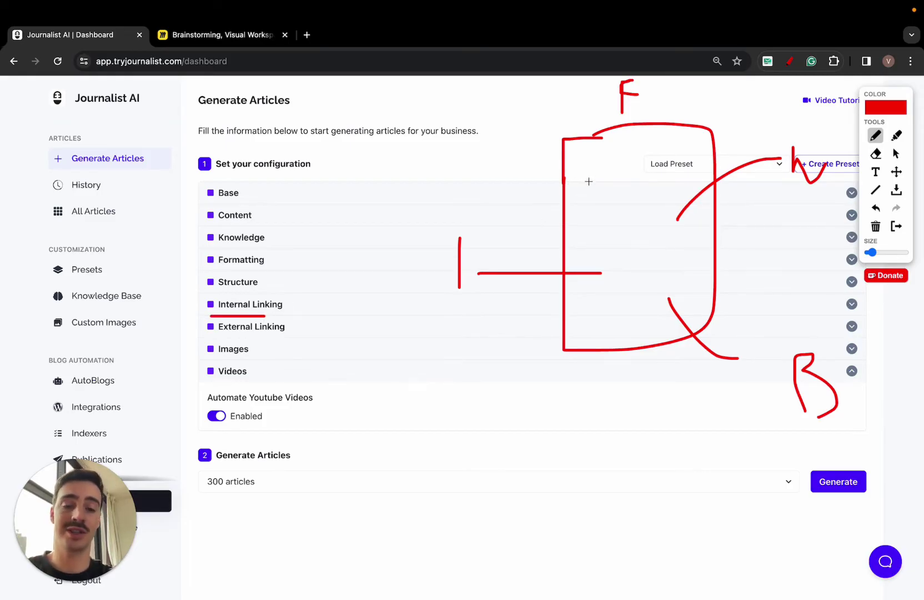
{"action": "mouse_move", "coordinate": [588, 180]}
{"action": "left_mouse_down"}
{"action": "mouse_move", "coordinate": [483, 146]}
{"action": "mouse_move", "coordinate": [478, 170]}
{"action": "left_mouse_up"}
{"action": "left_click_drag", "start_coordinate": [726, 292], "coordinate": [770, 297]}
{"action": "mouse_move", "coordinate": [777, 278]}
{"action": "left_mouse_down"}
{"action": "mouse_move", "coordinate": [778, 306]}
{"action": "mouse_move", "coordinate": [815, 319]}
{"action": "left_mouse_up"}
{"action": "mouse_move", "coordinate": [619, 313]}
{"action": "left_mouse_down"}
{"action": "mouse_move", "coordinate": [526, 372]}
{"action": "mouse_move", "coordinate": [477, 383]}
{"action": "left_mouse_up"}
{"action": "mouse_move", "coordinate": [505, 349]}
{"action": "left_mouse_down"}
{"action": "mouse_move", "coordinate": [486, 404]}
{"action": "mouse_move", "coordinate": [509, 355]}
{"action": "left_mouse_up"}
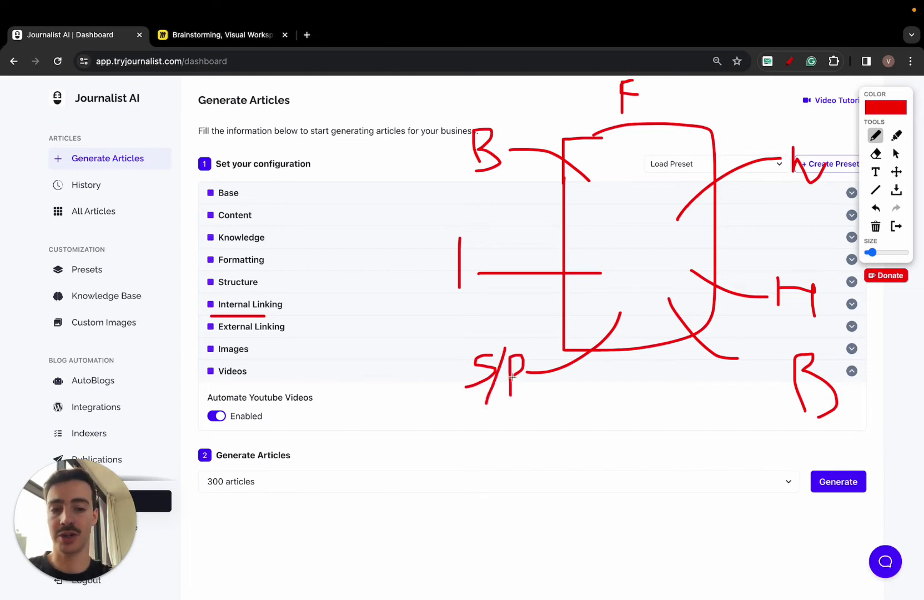
{"action": "mouse_move", "coordinate": [637, 332]}
{"action": "left_mouse_down"}
{"action": "mouse_move", "coordinate": [705, 405]}
{"action": "mouse_move", "coordinate": [743, 414]}
{"action": "left_mouse_up"}
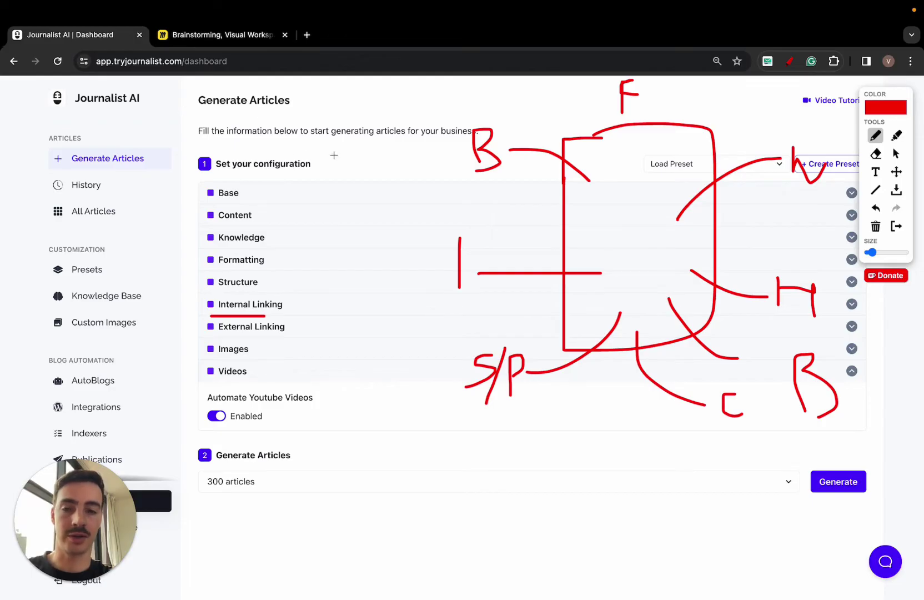
- Draw a vertical divider in the box crossed by five horizontal strokes and a squiggle
{"action": "left_click_drag", "start_coordinate": [618, 128], "coordinate": [618, 346]}
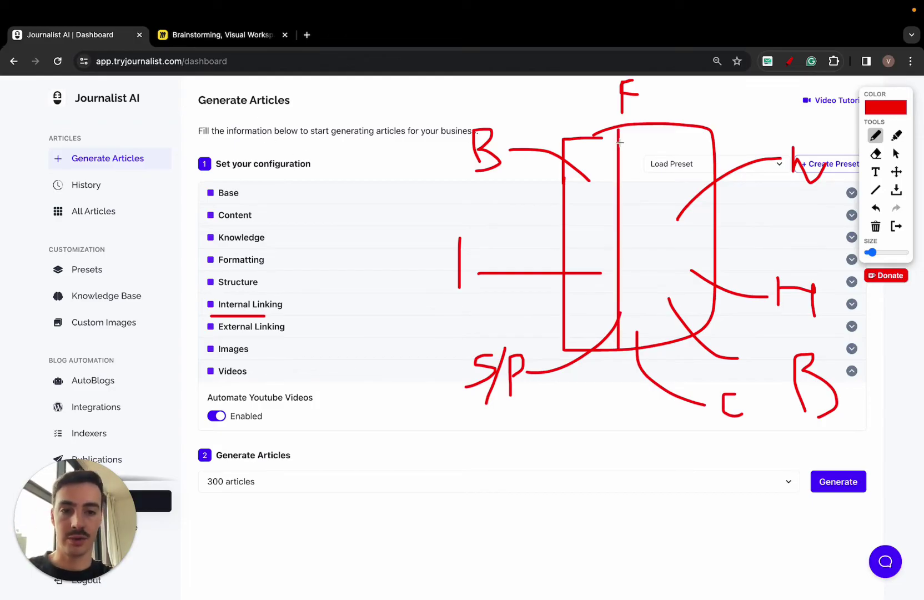
{"action": "left_click_drag", "start_coordinate": [577, 150], "coordinate": [657, 150]}
{"action": "left_click_drag", "start_coordinate": [602, 173], "coordinate": [670, 173]}
{"action": "left_click_drag", "start_coordinate": [576, 202], "coordinate": [661, 202]}
{"action": "left_click_drag", "start_coordinate": [586, 235], "coordinate": [659, 235]}
{"action": "left_click_drag", "start_coordinate": [589, 273], "coordinate": [759, 273]}
{"action": "mouse_move", "coordinate": [635, 204]}
{"action": "left_mouse_down"}
{"action": "mouse_move", "coordinate": [645, 194]}
{"action": "mouse_move", "coordinate": [528, 203]}
{"action": "left_mouse_up"}
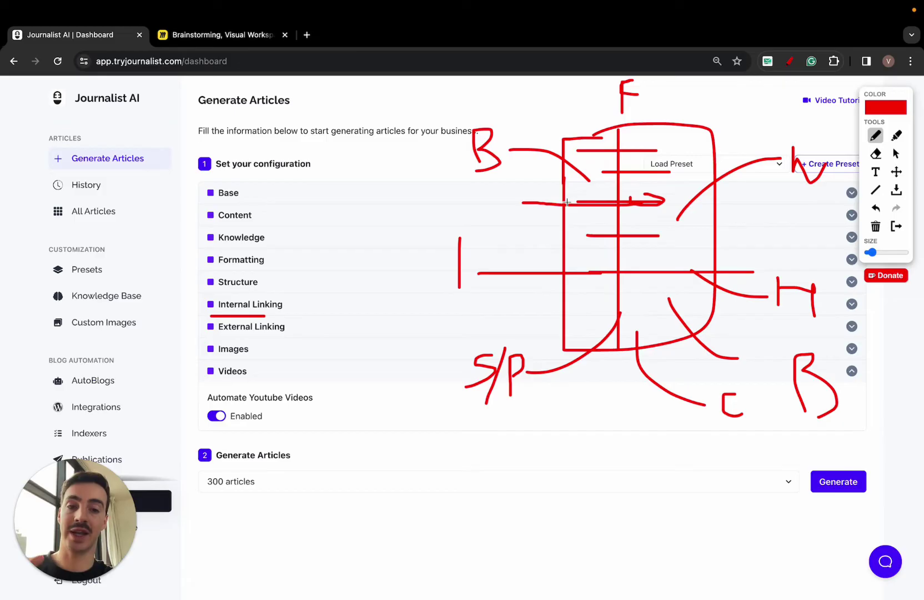
- Clear the annotations and expand Structure, keeping the article size at Medium
{"action": "left_click", "coordinate": [896, 226]}
{"action": "left_click", "coordinate": [284, 290]}
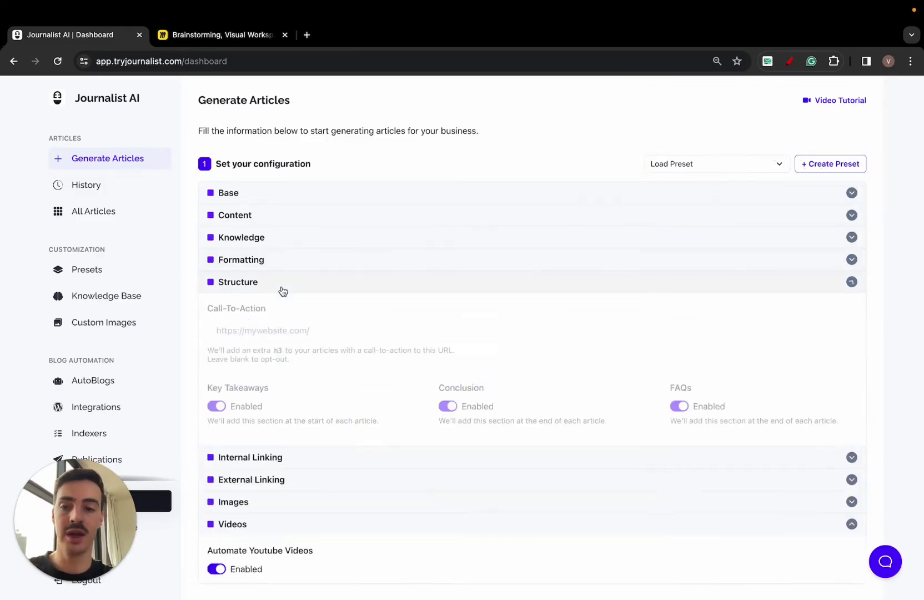
{"action": "scroll", "coordinate": [267, 311], "scroll_direction": "down", "scroll_amount": 3}
{"action": "left_click", "coordinate": [261, 368]}
{"action": "left_click", "coordinate": [244, 373]}
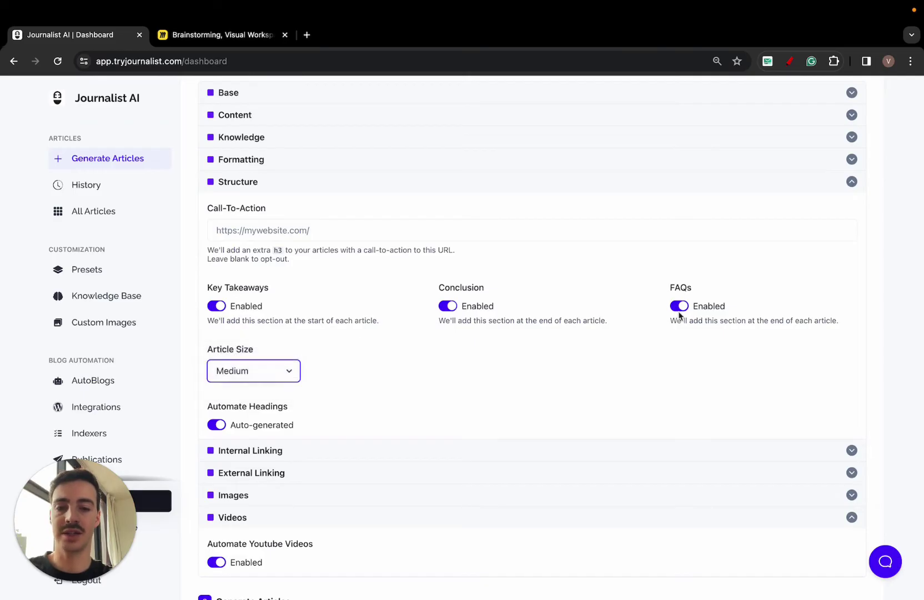
- Expand Formatting and Knowledge, leaving Connect to Web enabled
{"action": "left_click", "coordinate": [255, 167]}
{"action": "left_click", "coordinate": [256, 138]}
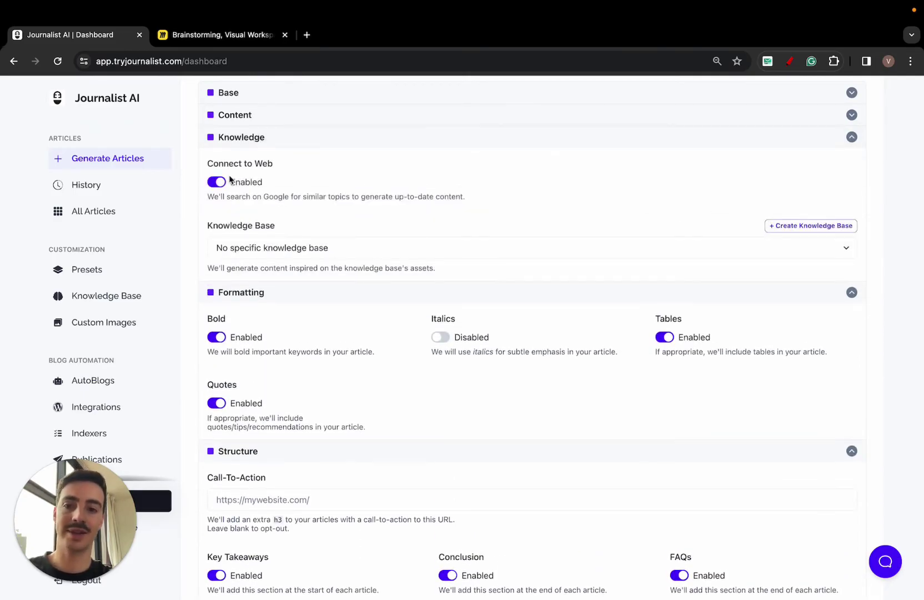
{"action": "left_click", "coordinate": [230, 180]}
{"action": "left_click", "coordinate": [229, 180]}
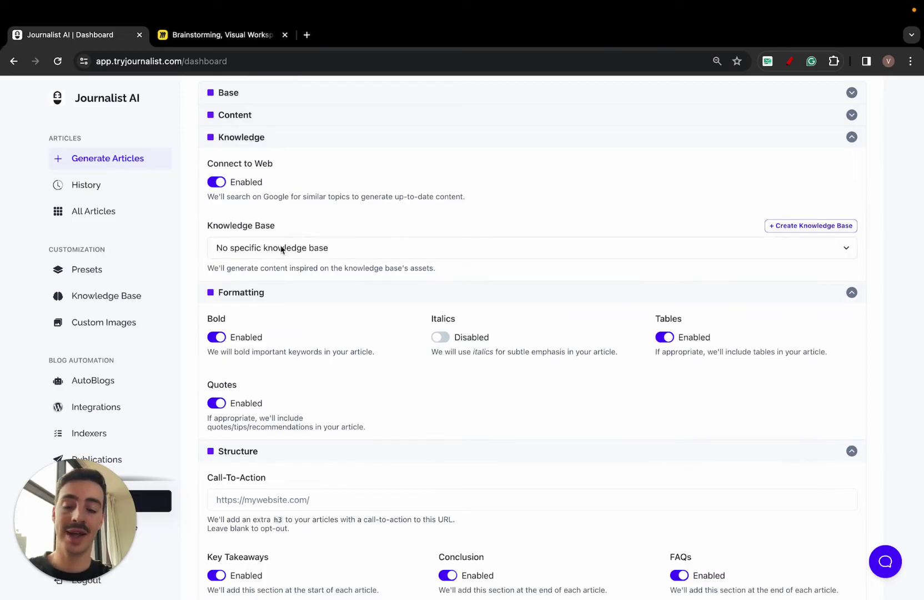
- Circle and arrow the Knowledge Base link in red, sketch a large shape, and loop the Knowledge settings
{"action": "left_click_drag", "start_coordinate": [209, 229], "coordinate": [295, 232]}
{"action": "left_click", "coordinate": [789, 62]}
{"action": "mouse_move", "coordinate": [43, 310]}
{"action": "left_mouse_down"}
{"action": "mouse_move", "coordinate": [150, 309]}
{"action": "mouse_move", "coordinate": [120, 282]}
{"action": "mouse_move", "coordinate": [26, 305]}
{"action": "left_mouse_up"}
{"action": "mouse_move", "coordinate": [68, 119]}
{"action": "left_mouse_down"}
{"action": "mouse_move", "coordinate": [160, 118]}
{"action": "mouse_move", "coordinate": [142, 263]}
{"action": "left_mouse_up"}
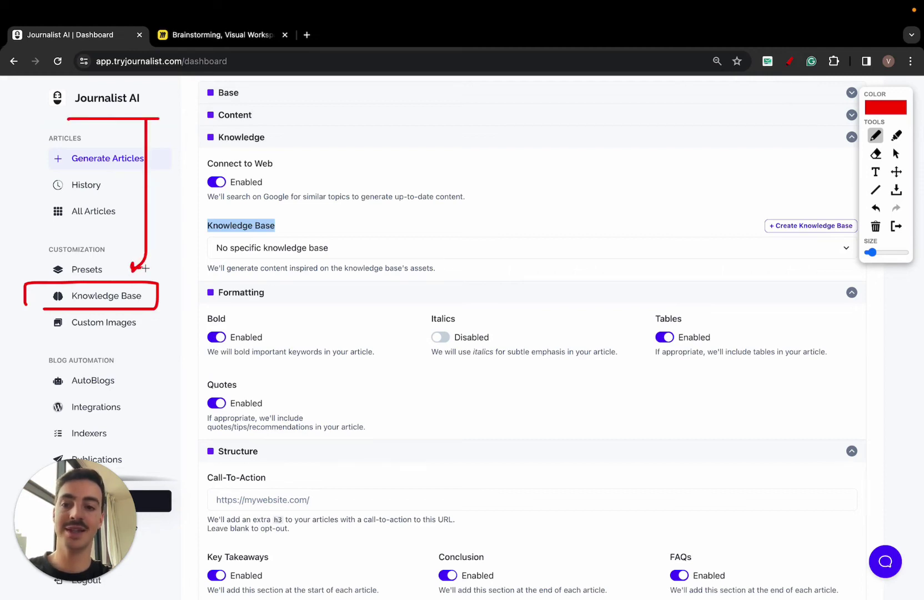
{"action": "mouse_move", "coordinate": [317, 304]}
{"action": "left_mouse_down"}
{"action": "mouse_move", "coordinate": [325, 161]}
{"action": "mouse_move", "coordinate": [344, 300]}
{"action": "left_mouse_up"}
{"action": "mouse_move", "coordinate": [364, 141]}
{"action": "left_mouse_down"}
{"action": "mouse_move", "coordinate": [479, 225]}
{"action": "mouse_move", "coordinate": [405, 160]}
{"action": "left_mouse_up"}
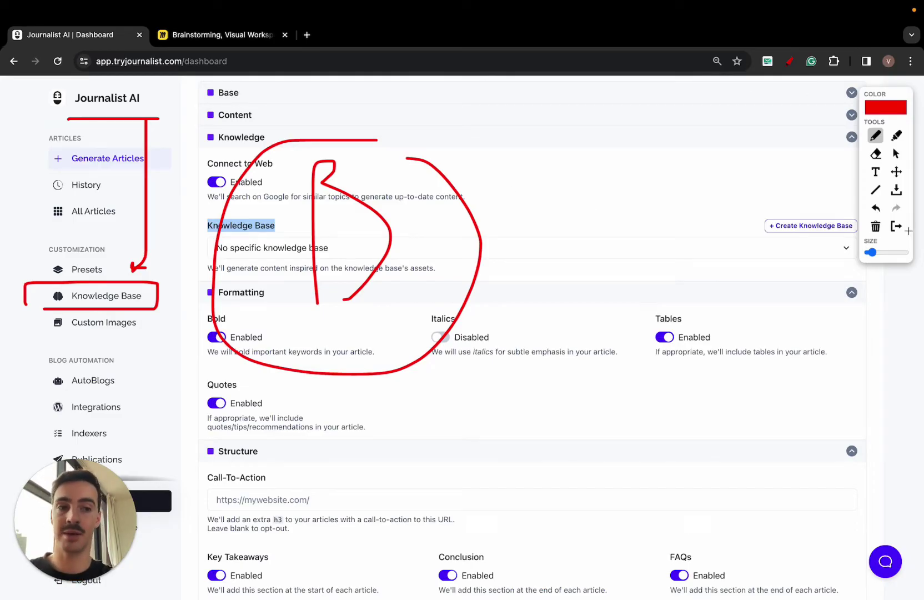
- Clear the red sketches and collapse the Knowledge, Formatting and Structure settings
{"action": "left_click", "coordinate": [896, 226]}
{"action": "scroll", "coordinate": [378, 200], "scroll_direction": "up", "scroll_amount": 1}
{"action": "left_click", "coordinate": [361, 153]}
{"action": "left_click", "coordinate": [339, 173]}
{"action": "left_click", "coordinate": [311, 195]}
- Expand Content and review Language and Target Country, keeping United States
{"action": "left_click", "coordinate": [288, 222]}
{"action": "scroll", "coordinate": [297, 194], "scroll_direction": "down", "scroll_amount": 2}
{"action": "left_click", "coordinate": [292, 178]}
{"action": "scroll", "coordinate": [268, 413], "scroll_direction": "down", "scroll_amount": 20}
{"action": "left_click", "coordinate": [797, 231]}
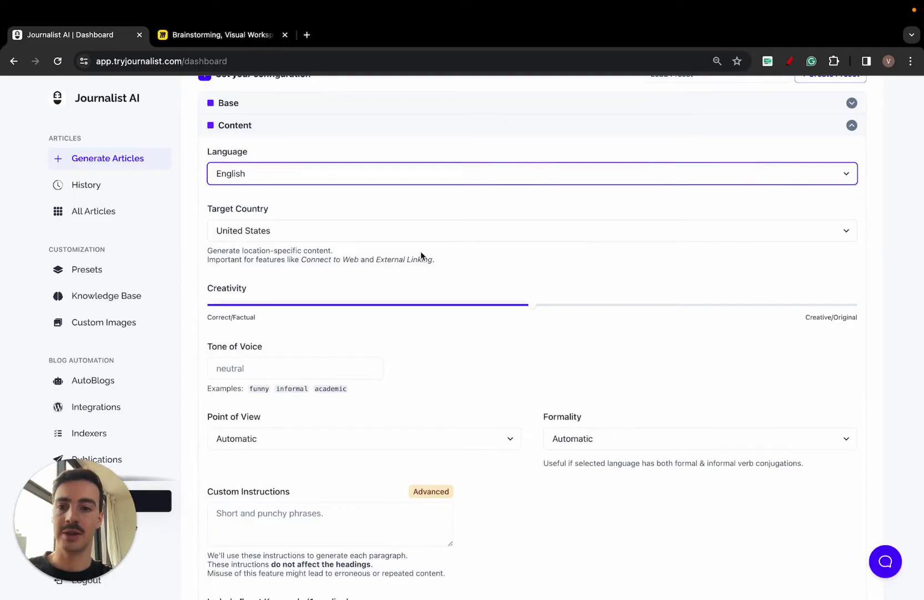
{"action": "left_click", "coordinate": [420, 234]}
{"action": "left_click", "coordinate": [736, 276]}
- Review Creativity and Point of View, keeping Automatic, then collapse Content
{"action": "left_click_drag", "start_coordinate": [543, 309], "coordinate": [367, 304]}
{"action": "scroll", "coordinate": [333, 250], "scroll_direction": "down", "scroll_amount": 4}
{"action": "left_click", "coordinate": [253, 234]}
{"action": "left_click", "coordinate": [253, 230]}
{"action": "scroll", "coordinate": [224, 220], "scroll_direction": "down", "scroll_amount": 3}
{"action": "left_click_drag", "start_coordinate": [201, 158], "coordinate": [335, 154]}
{"action": "scroll", "coordinate": [335, 153], "scroll_direction": "down", "scroll_amount": 2}
{"action": "left_click_drag", "start_coordinate": [215, 190], "coordinate": [353, 197]}
{"action": "scroll", "coordinate": [323, 223], "scroll_direction": "up", "scroll_amount": 10}
{"action": "scroll", "coordinate": [295, 234], "scroll_direction": "down", "scroll_amount": 1}
{"action": "left_click", "coordinate": [295, 218]}
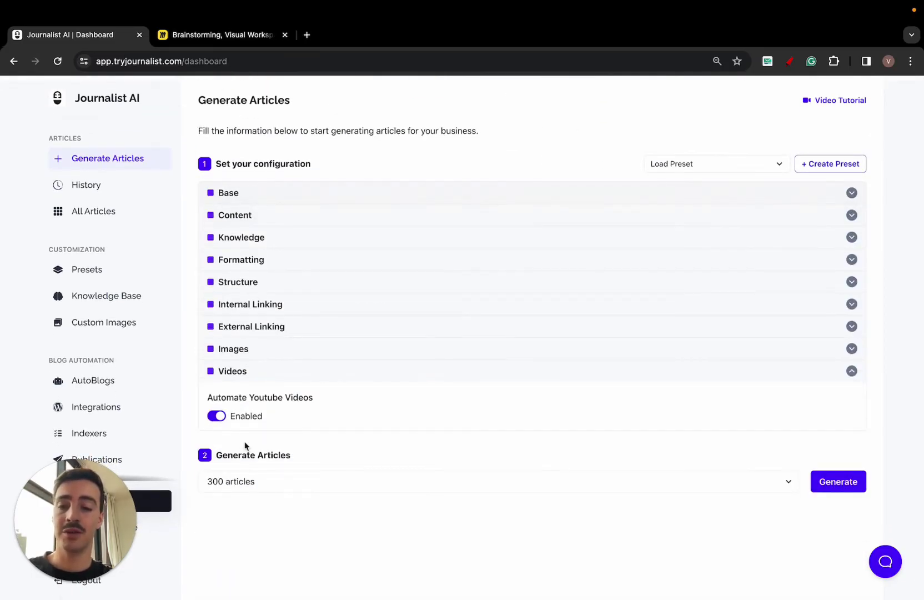
- In the Base settings, set the generation mode to Keyword Monitor
{"action": "left_click", "coordinate": [261, 200]}
{"action": "left_click", "coordinate": [256, 241]}
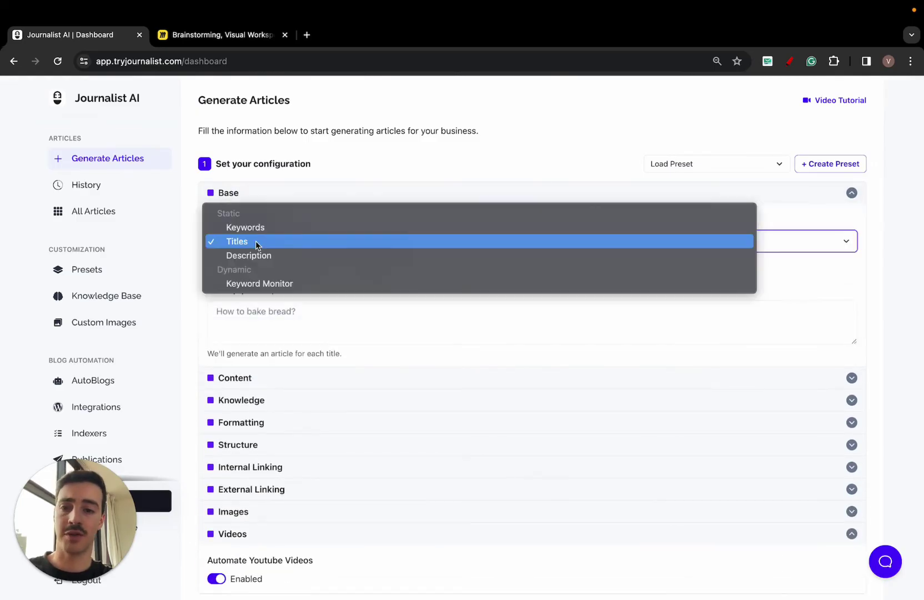
{"action": "left_click", "coordinate": [281, 283]}
- Open the Gardening Site keyword monitor and scroll through its suggested keywords table
{"action": "scroll", "coordinate": [146, 278], "scroll_direction": "down", "scroll_amount": 5}
{"action": "left_click", "coordinate": [140, 365]}
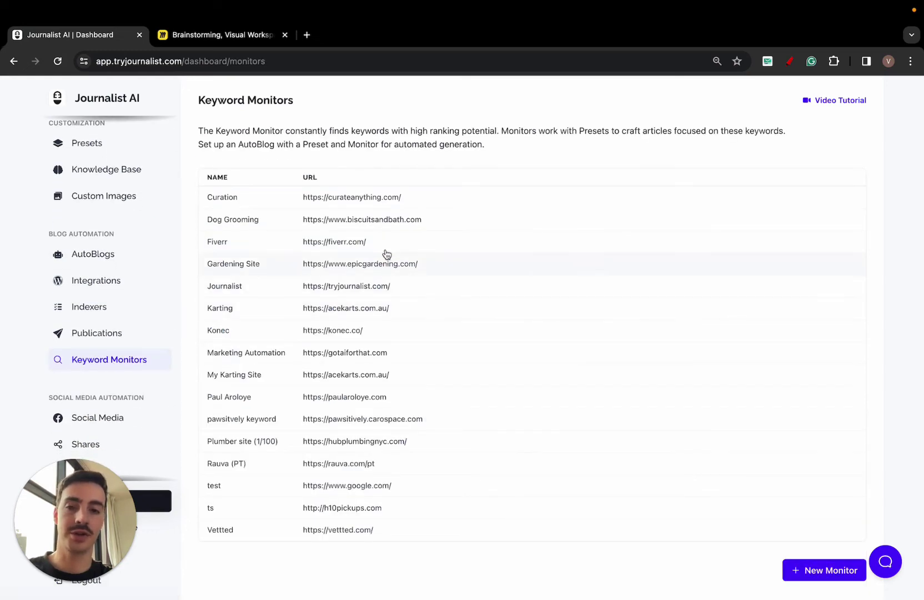
{"action": "left_click", "coordinate": [408, 263]}
{"action": "scroll", "coordinate": [333, 283], "scroll_direction": "down", "scroll_amount": 1}
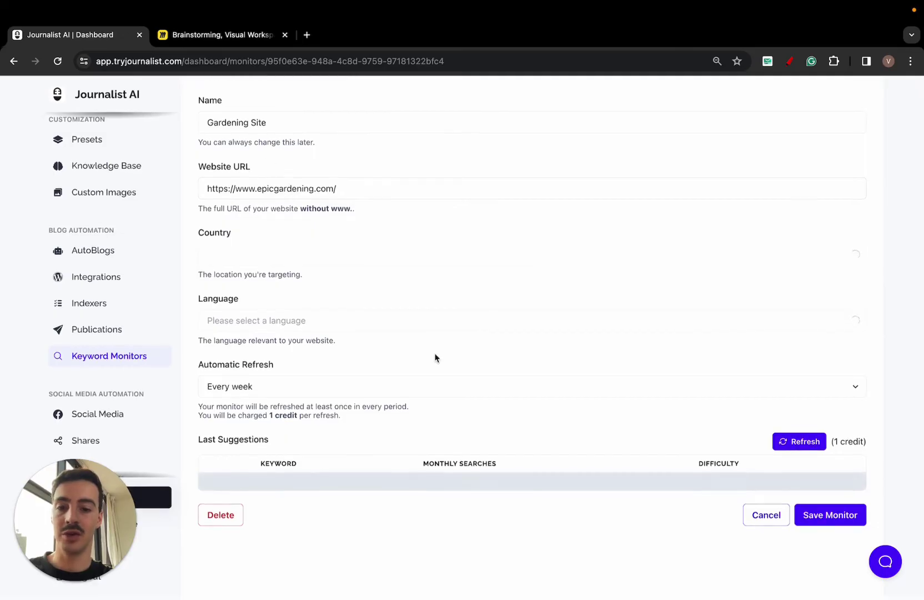
{"action": "scroll", "coordinate": [528, 334], "scroll_direction": "down", "scroll_amount": 10}
{"action": "scroll", "coordinate": [534, 374], "scroll_direction": "down", "scroll_amount": 1}
- Highlight the keyword table text, then draw red underlines, arrows and letters with the pen
{"action": "left_click_drag", "start_coordinate": [623, 456], "coordinate": [484, 203]}
{"action": "left_click", "coordinate": [790, 61]}
{"action": "mouse_move", "coordinate": [77, 111]}
{"action": "left_mouse_down"}
{"action": "mouse_move", "coordinate": [130, 111]}
{"action": "mouse_move", "coordinate": [647, 319]}
{"action": "mouse_move", "coordinate": [646, 341]}
{"action": "left_mouse_up"}
{"action": "mouse_move", "coordinate": [681, 179]}
{"action": "left_mouse_down"}
{"action": "mouse_move", "coordinate": [681, 332]}
{"action": "mouse_move", "coordinate": [818, 123]}
{"action": "mouse_move", "coordinate": [701, 127]}
{"action": "left_mouse_up"}
{"action": "left_click_drag", "start_coordinate": [176, 147], "coordinate": [173, 232]}
{"action": "mouse_move", "coordinate": [227, 151]}
{"action": "left_mouse_down"}
{"action": "mouse_move", "coordinate": [220, 164]}
{"action": "mouse_move", "coordinate": [226, 228]}
{"action": "left_mouse_up"}
- Sketch red letters G, P, I and D with a curling arrow across the page
{"action": "mouse_move", "coordinate": [310, 162]}
{"action": "left_mouse_down"}
{"action": "mouse_move", "coordinate": [272, 189]}
{"action": "mouse_move", "coordinate": [380, 256]}
{"action": "mouse_move", "coordinate": [382, 272]}
{"action": "left_mouse_up"}
{"action": "mouse_move", "coordinate": [304, 138]}
{"action": "left_mouse_down"}
{"action": "mouse_move", "coordinate": [239, 119]}
{"action": "mouse_move", "coordinate": [236, 138]}
{"action": "left_mouse_up"}
{"action": "mouse_move", "coordinate": [428, 282]}
{"action": "left_mouse_down"}
{"action": "mouse_move", "coordinate": [421, 185]}
{"action": "mouse_move", "coordinate": [428, 221]}
{"action": "left_mouse_up"}
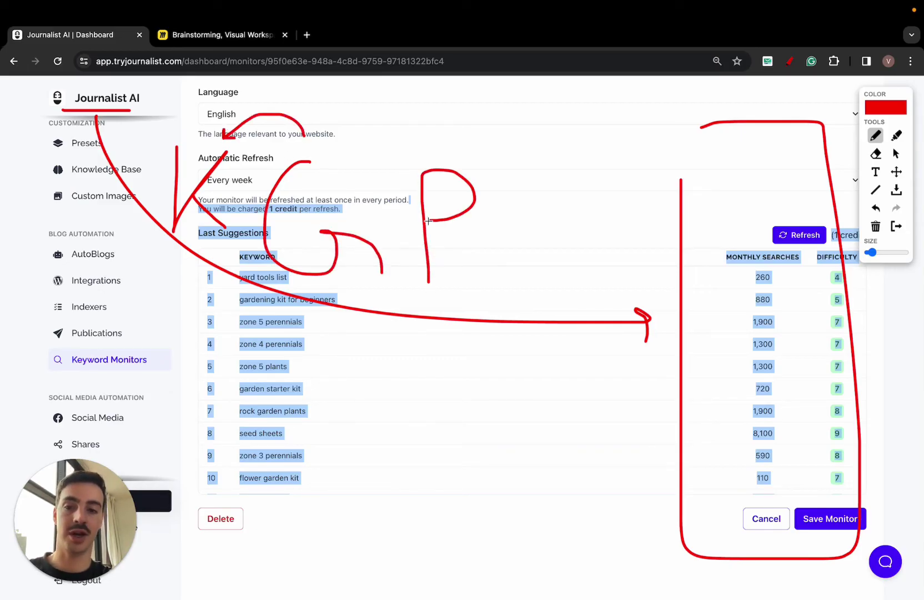
{"action": "mouse_move", "coordinate": [508, 175]}
{"action": "left_mouse_down"}
{"action": "mouse_move", "coordinate": [595, 176]}
{"action": "mouse_move", "coordinate": [561, 261]}
{"action": "mouse_move", "coordinate": [614, 266]}
{"action": "left_mouse_up"}
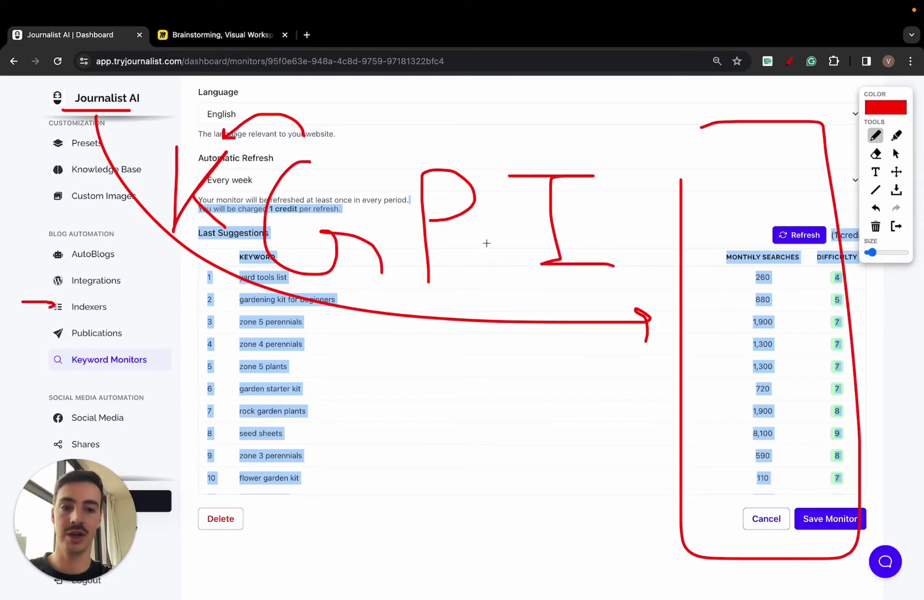
{"action": "mouse_move", "coordinate": [704, 157]}
{"action": "left_mouse_down"}
{"action": "mouse_move", "coordinate": [705, 212]}
{"action": "mouse_move", "coordinate": [726, 164]}
{"action": "mouse_move", "coordinate": [748, 157]}
{"action": "left_mouse_up"}
- Add more D letters, a diagonal arrow, an S over the table and a dash by Social Media
{"action": "left_click_drag", "start_coordinate": [796, 179], "coordinate": [793, 160]}
{"action": "mouse_move", "coordinate": [705, 242]}
{"action": "left_mouse_down"}
{"action": "mouse_move", "coordinate": [706, 271]}
{"action": "mouse_move", "coordinate": [703, 245]}
{"action": "mouse_move", "coordinate": [546, 388]}
{"action": "mouse_move", "coordinate": [494, 416]}
{"action": "left_mouse_up"}
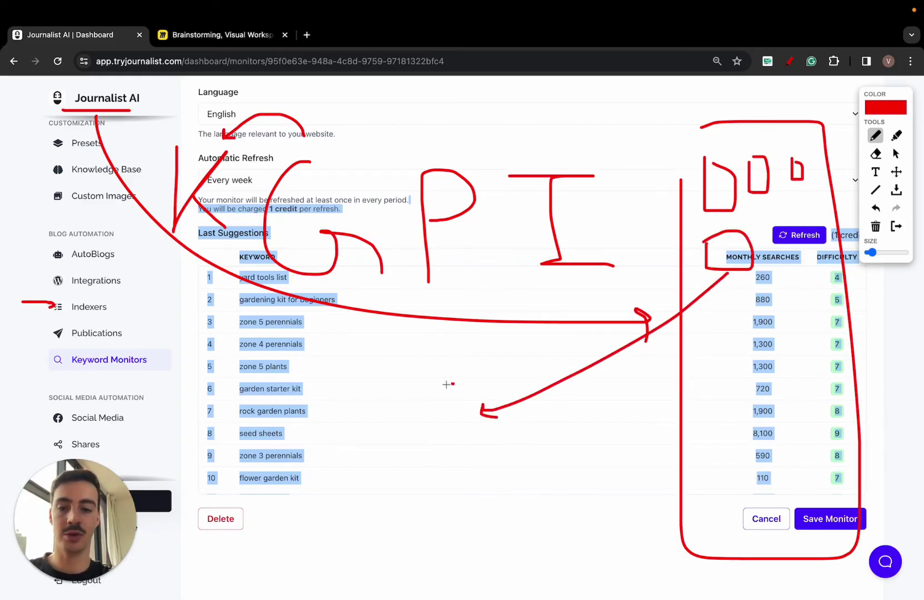
{"action": "left_click_drag", "start_coordinate": [446, 384], "coordinate": [386, 434]}
{"action": "left_click_drag", "start_coordinate": [5, 418], "coordinate": [37, 419]}
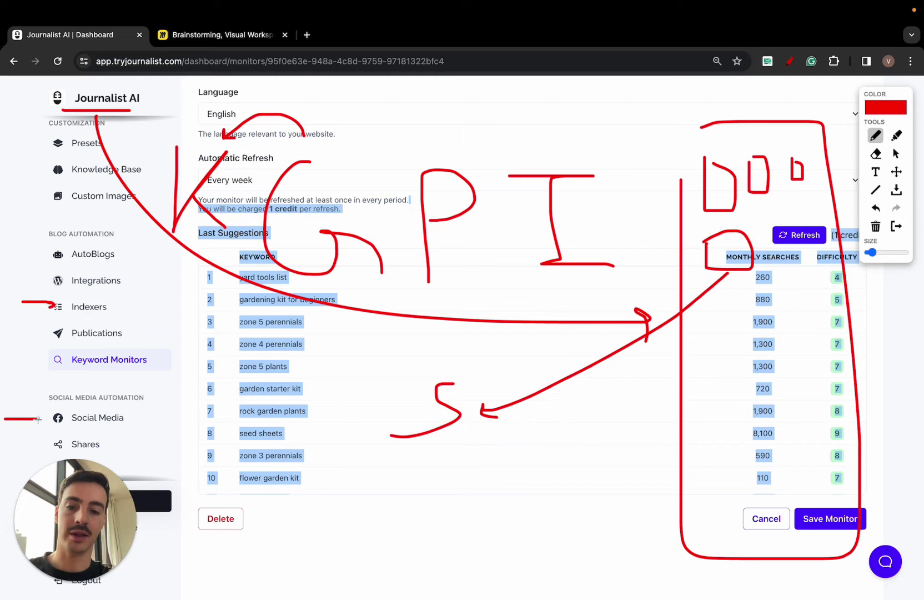
- Draw branches below the S and a big red loop around the whole page
{"action": "mouse_move", "coordinate": [379, 459]}
{"action": "left_mouse_down"}
{"action": "mouse_move", "coordinate": [350, 495]}
{"action": "mouse_move", "coordinate": [394, 523]}
{"action": "left_mouse_up"}
{"action": "mouse_move", "coordinate": [443, 453]}
{"action": "left_mouse_down"}
{"action": "mouse_move", "coordinate": [448, 563]}
{"action": "mouse_move", "coordinate": [426, 578]}
{"action": "left_mouse_up"}
{"action": "left_click_drag", "start_coordinate": [471, 437], "coordinate": [506, 536]}
{"action": "left_click_drag", "start_coordinate": [523, 578], "coordinate": [530, 545]}
{"action": "mouse_move", "coordinate": [731, 580]}
{"action": "left_mouse_down"}
{"action": "mouse_move", "coordinate": [14, 364]}
{"action": "mouse_move", "coordinate": [919, 167]}
{"action": "mouse_move", "coordinate": [137, 553]}
{"action": "left_mouse_up"}
- On the Miro board, underline phrases in the sentence and write IS below it
{"action": "left_click", "coordinate": [214, 36]}
{"action": "left_click_drag", "start_coordinate": [463, 281], "coordinate": [516, 280]}
{"action": "left_click_drag", "start_coordinate": [599, 274], "coordinate": [715, 273]}
{"action": "mouse_move", "coordinate": [531, 324]}
{"action": "left_mouse_down"}
{"action": "mouse_move", "coordinate": [582, 324]}
{"action": "mouse_move", "coordinate": [567, 379]}
{"action": "left_mouse_up"}
{"action": "left_click_drag", "start_coordinate": [542, 381], "coordinate": [609, 376]}
{"action": "left_click_drag", "start_coordinate": [674, 325], "coordinate": [625, 382]}
- Circle the IS letters, add a mark, and return to the Journalist AI dashboard
{"action": "mouse_move", "coordinate": [632, 300]}
{"action": "left_mouse_down"}
{"action": "mouse_move", "coordinate": [691, 326]}
{"action": "mouse_move", "coordinate": [682, 325]}
{"action": "left_mouse_up"}
{"action": "mouse_move", "coordinate": [491, 332]}
{"action": "left_mouse_down"}
{"action": "mouse_move", "coordinate": [507, 324]}
{"action": "mouse_move", "coordinate": [535, 361]}
{"action": "left_mouse_up"}
{"action": "left_click", "coordinate": [84, 46]}
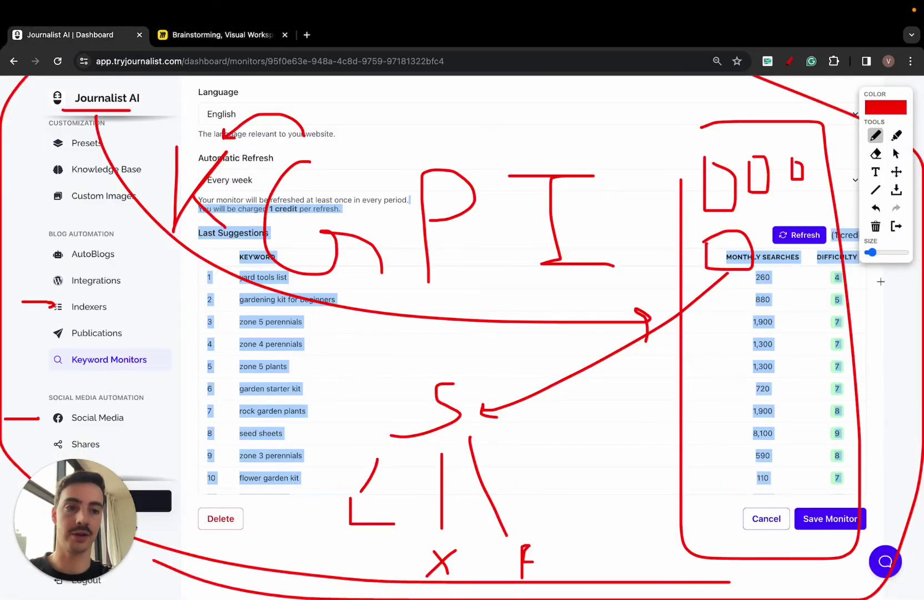
- Clear the red annotations, go to AutoBlogs, start a New AutoBlog, then swipe back and forward
{"action": "left_click", "coordinate": [896, 226]}
{"action": "left_click", "coordinate": [94, 254]}
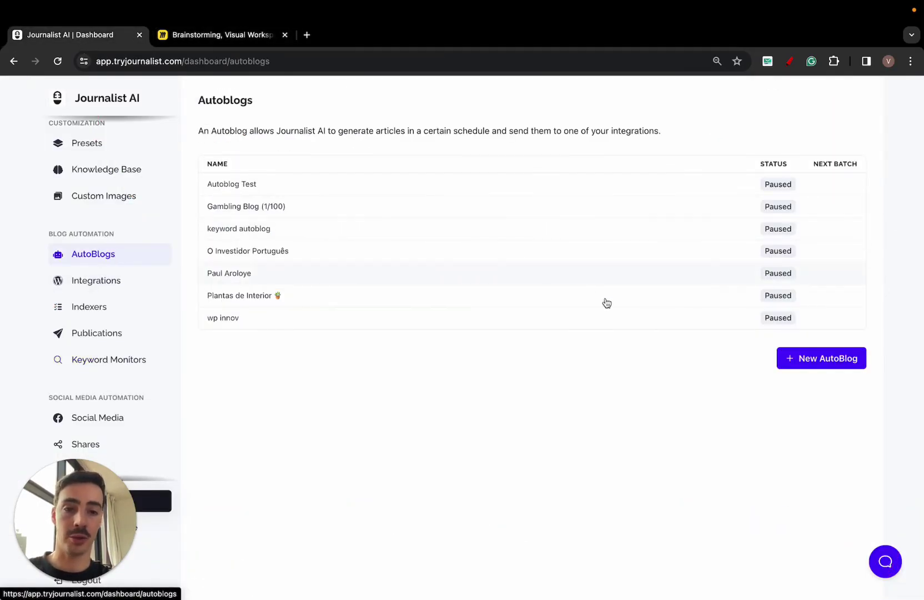
{"action": "left_click", "coordinate": [846, 365]}
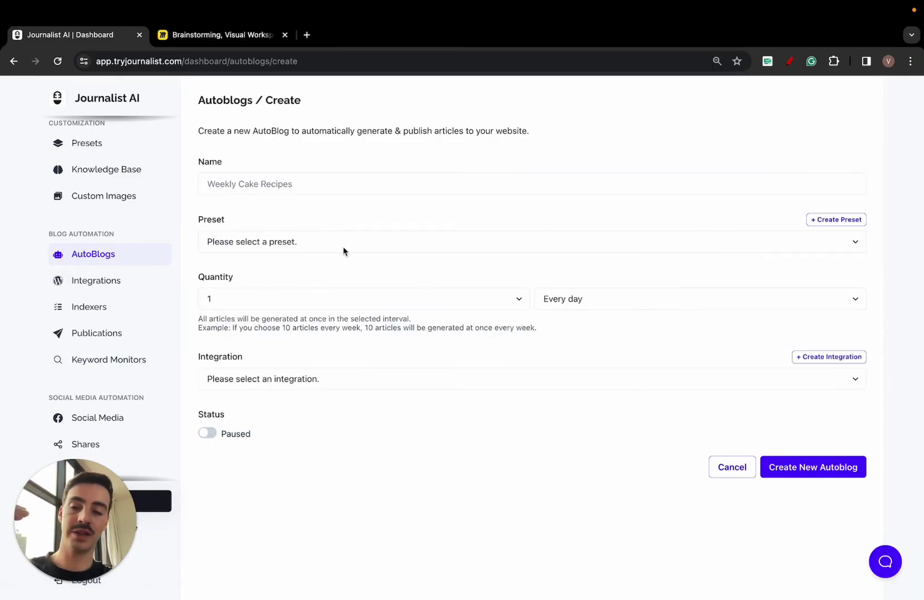
{"action": "scroll", "coordinate": [156, 167], "scroll_direction": "up", "scroll_amount": 3}
{"action": "scroll", "coordinate": [223, 177], "scroll_direction": "left", "scroll_amount": 5}
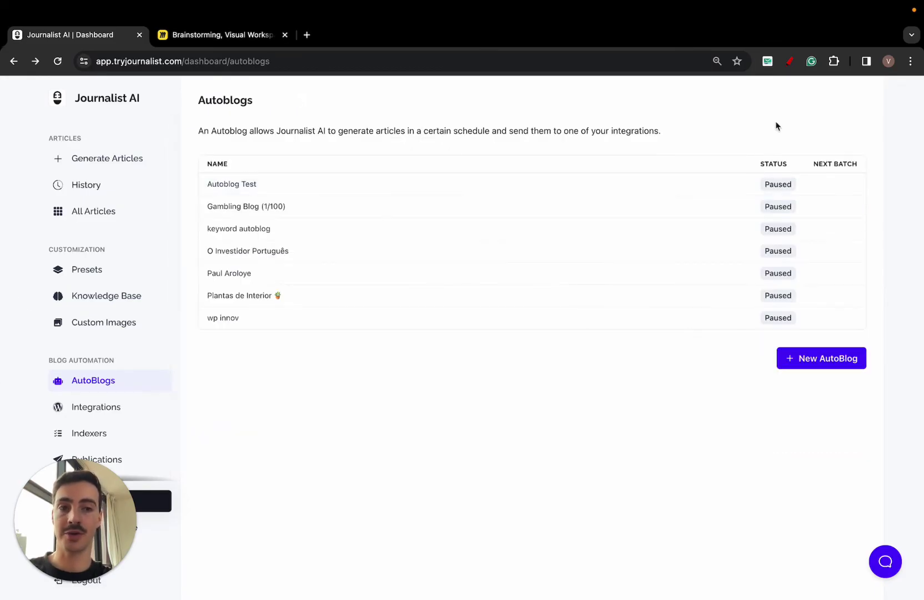
{"action": "scroll", "coordinate": [604, 156], "scroll_direction": "right", "scroll_amount": 5}
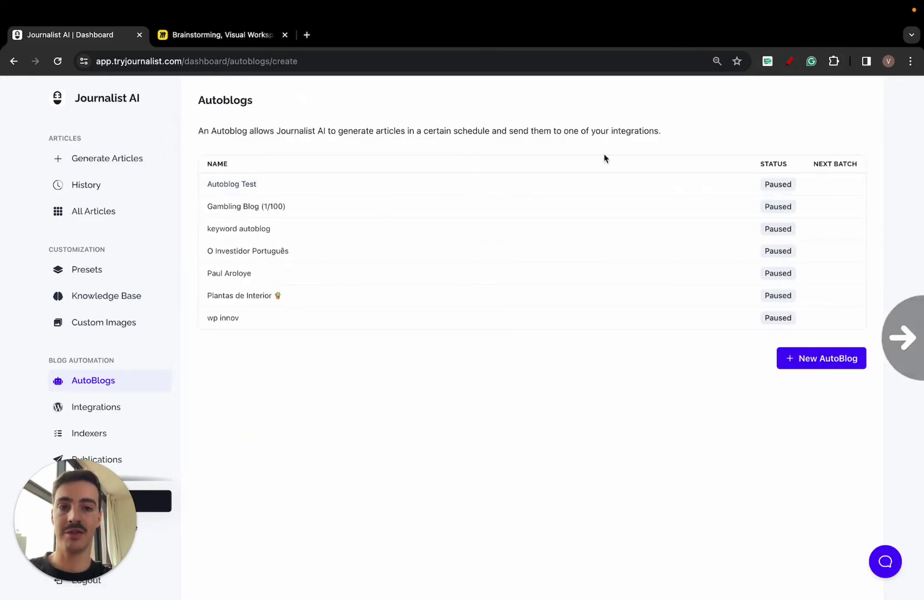
- With the red pen, draw a box on the form with a 5 above and a second box labelled 1
{"action": "left_click", "coordinate": [789, 61]}
{"action": "left_click_drag", "start_coordinate": [368, 147], "coordinate": [385, 331]}
{"action": "left_click_drag", "start_coordinate": [453, 344], "coordinate": [411, 150]}
{"action": "left_click_drag", "start_coordinate": [484, 93], "coordinate": [426, 123]}
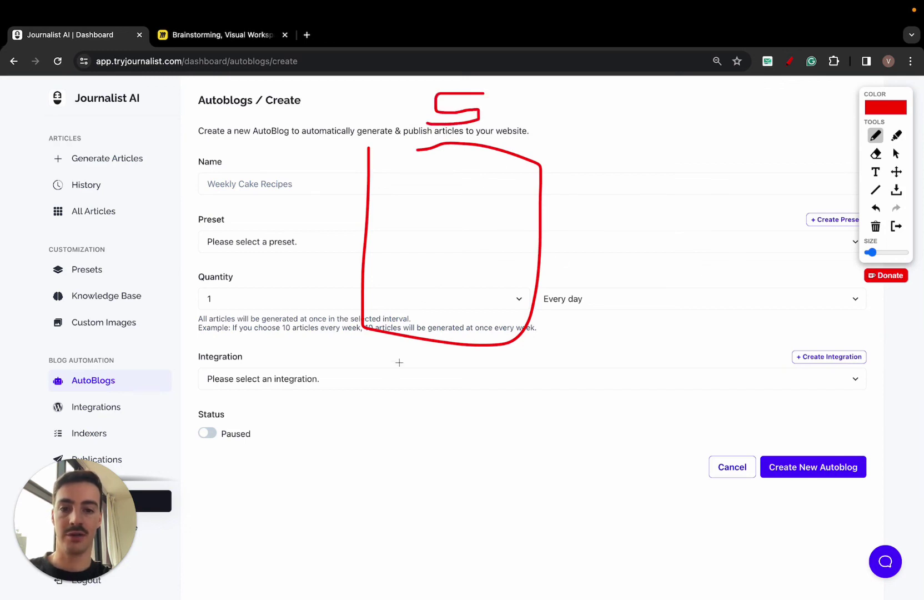
{"action": "mouse_move", "coordinate": [588, 168]}
{"action": "left_mouse_down"}
{"action": "mouse_move", "coordinate": [723, 226]}
{"action": "mouse_move", "coordinate": [593, 172]}
{"action": "left_mouse_up"}
{"action": "mouse_move", "coordinate": [685, 100]}
{"action": "left_mouse_down"}
{"action": "mouse_move", "coordinate": [647, 132]}
{"action": "mouse_move", "coordinate": [695, 154]}
{"action": "mouse_move", "coordinate": [697, 135]}
{"action": "left_mouse_up"}
- Draw a row of lower boxes marked 4 and T, plus more boxes on the right
{"action": "mouse_move", "coordinate": [253, 523]}
{"action": "left_mouse_down"}
{"action": "mouse_move", "coordinate": [277, 433]}
{"action": "mouse_move", "coordinate": [261, 439]}
{"action": "left_mouse_up"}
{"action": "left_click_drag", "start_coordinate": [290, 378], "coordinate": [290, 407]}
{"action": "mouse_move", "coordinate": [277, 391]}
{"action": "left_mouse_down"}
{"action": "mouse_move", "coordinate": [300, 383]}
{"action": "mouse_move", "coordinate": [271, 396]}
{"action": "mouse_move", "coordinate": [322, 414]}
{"action": "left_mouse_up"}
{"action": "mouse_move", "coordinate": [417, 429]}
{"action": "left_mouse_down"}
{"action": "mouse_move", "coordinate": [489, 514]}
{"action": "mouse_move", "coordinate": [408, 411]}
{"action": "left_mouse_up"}
{"action": "mouse_move", "coordinate": [426, 357]}
{"action": "left_mouse_down"}
{"action": "mouse_move", "coordinate": [405, 392]}
{"action": "mouse_move", "coordinate": [439, 393]}
{"action": "left_mouse_up"}
{"action": "mouse_move", "coordinate": [572, 445]}
{"action": "left_mouse_down"}
{"action": "mouse_move", "coordinate": [643, 479]}
{"action": "mouse_move", "coordinate": [566, 448]}
{"action": "mouse_move", "coordinate": [604, 441]}
{"action": "left_mouse_up"}
{"action": "mouse_move", "coordinate": [757, 459]}
{"action": "left_mouse_down"}
{"action": "mouse_move", "coordinate": [840, 557]}
{"action": "mouse_move", "coordinate": [789, 421]}
{"action": "left_mouse_up"}
{"action": "mouse_move", "coordinate": [884, 440]}
{"action": "left_mouse_down"}
{"action": "mouse_move", "coordinate": [906, 581]}
{"action": "mouse_move", "coordinate": [878, 430]}
{"action": "left_mouse_up"}
{"action": "left_click_drag", "start_coordinate": [686, 451], "coordinate": [696, 453]}
- Draw horizontal lines across the lower boxes
{"action": "left_click_drag", "start_coordinate": [274, 469], "coordinate": [321, 470]}
{"action": "left_click_drag", "start_coordinate": [254, 518], "coordinate": [330, 518]}
{"action": "left_click_drag", "start_coordinate": [436, 479], "coordinate": [500, 478]}
{"action": "left_click_drag", "start_coordinate": [405, 532], "coordinate": [471, 532]}
{"action": "left_click_drag", "start_coordinate": [583, 495], "coordinate": [694, 494]}
{"action": "left_click_drag", "start_coordinate": [604, 539], "coordinate": [651, 540]}
- Draw connecting curves and diagonal lines linking the lower boxes upward
{"action": "left_click_drag", "start_coordinate": [266, 457], "coordinate": [447, 123]}
{"action": "left_click_drag", "start_coordinate": [437, 440], "coordinate": [474, 268]}
{"action": "left_click_drag", "start_coordinate": [568, 462], "coordinate": [553, 311]}
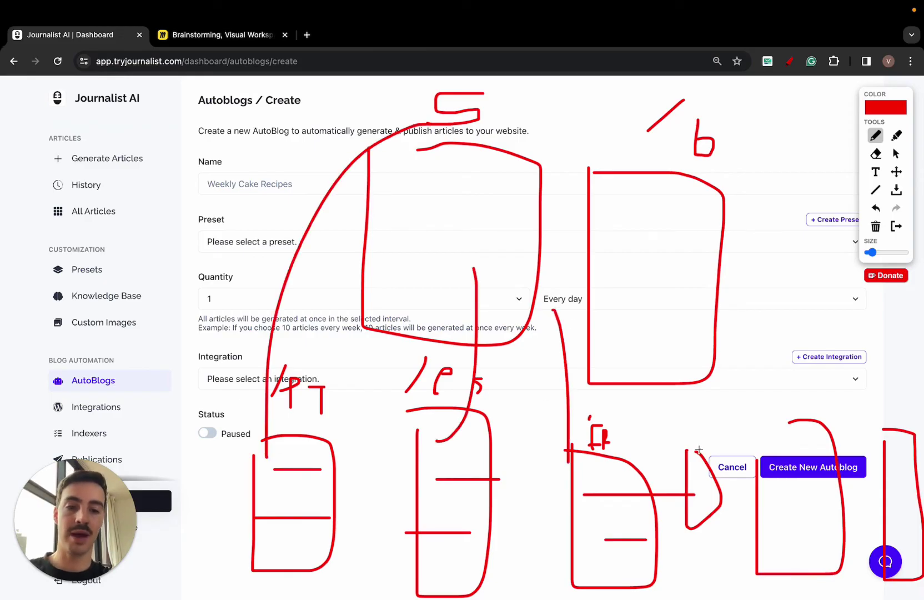
{"action": "mouse_move", "coordinate": [699, 449]}
{"action": "left_mouse_down"}
{"action": "mouse_move", "coordinate": [489, 294]}
{"action": "mouse_move", "coordinate": [809, 477]}
{"action": "left_mouse_up"}
{"action": "left_click_drag", "start_coordinate": [527, 276], "coordinate": [897, 444]}
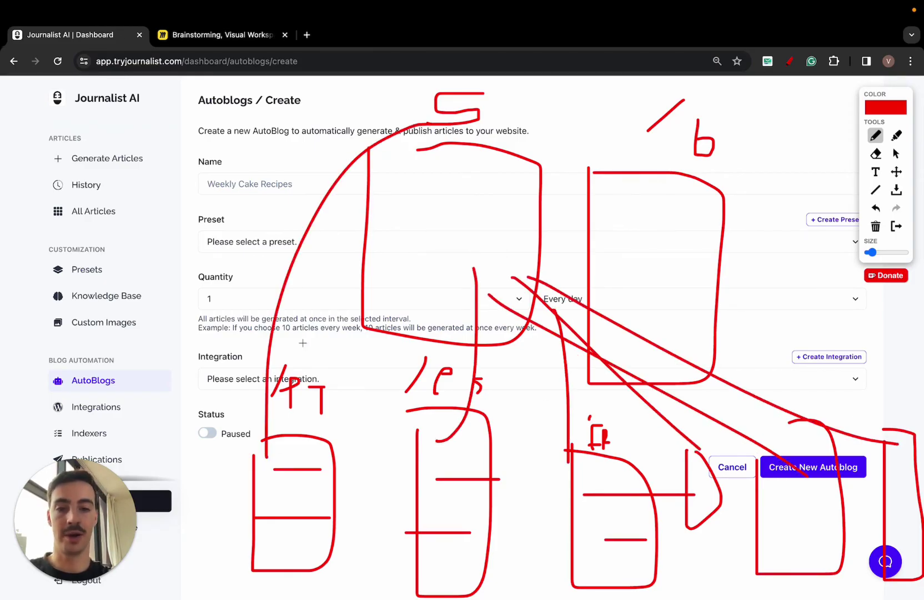
- Circle the lower-left and lower-right boxes, then clear all the red drawings
{"action": "mouse_move", "coordinate": [310, 359]}
{"action": "left_mouse_down"}
{"action": "mouse_move", "coordinate": [378, 561]}
{"action": "mouse_move", "coordinate": [350, 445]}
{"action": "left_mouse_up"}
{"action": "left_click_drag", "start_coordinate": [408, 383], "coordinate": [463, 368]}
{"action": "mouse_move", "coordinate": [626, 397]}
{"action": "left_mouse_down"}
{"action": "mouse_move", "coordinate": [558, 588]}
{"action": "mouse_move", "coordinate": [664, 439]}
{"action": "left_mouse_up"}
{"action": "left_click_drag", "start_coordinate": [789, 381], "coordinate": [840, 584]}
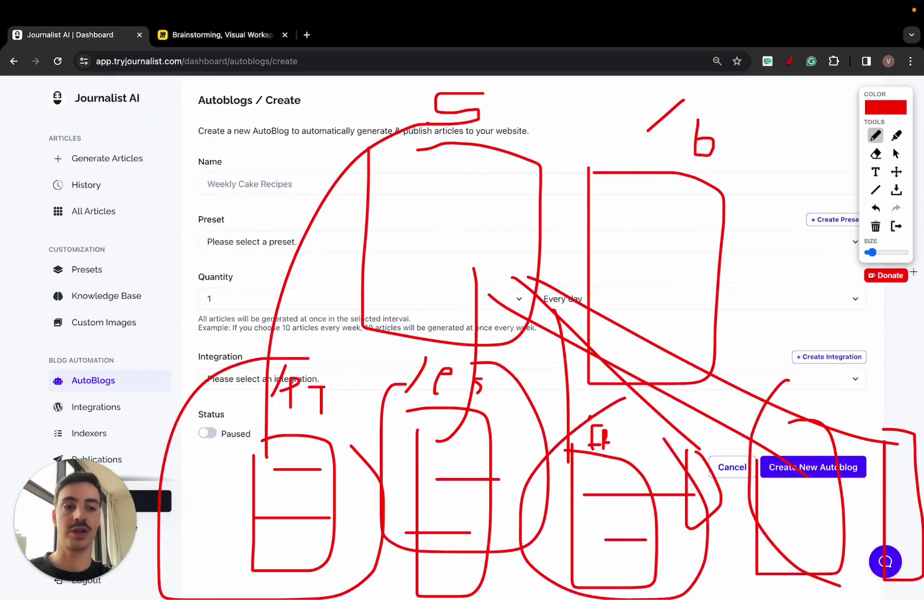
{"action": "left_click", "coordinate": [897, 227]}
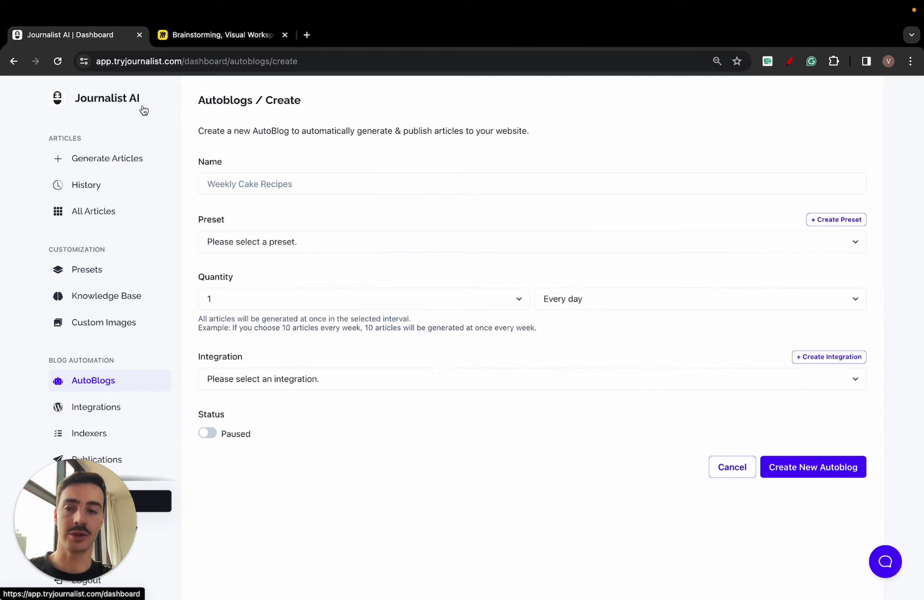